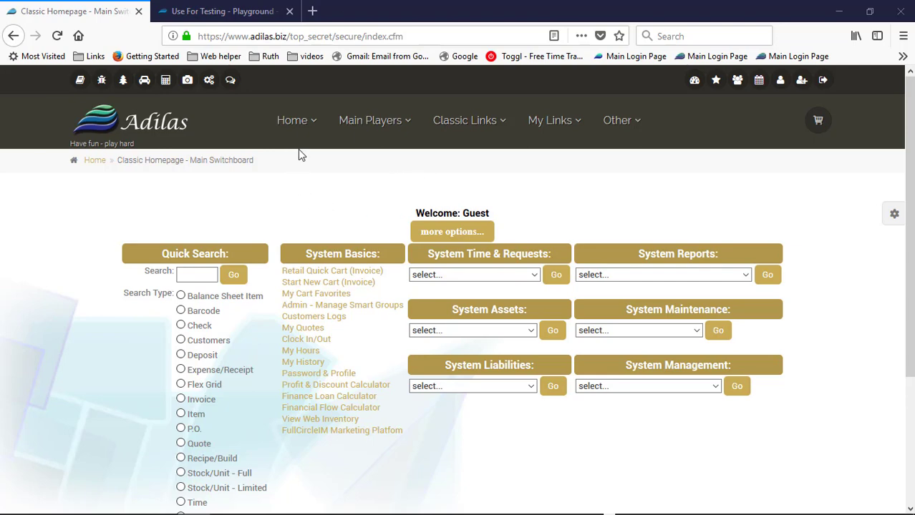
Open the corporation-wide settings from the Manage Corp Info & Permissions page.
click(469, 121)
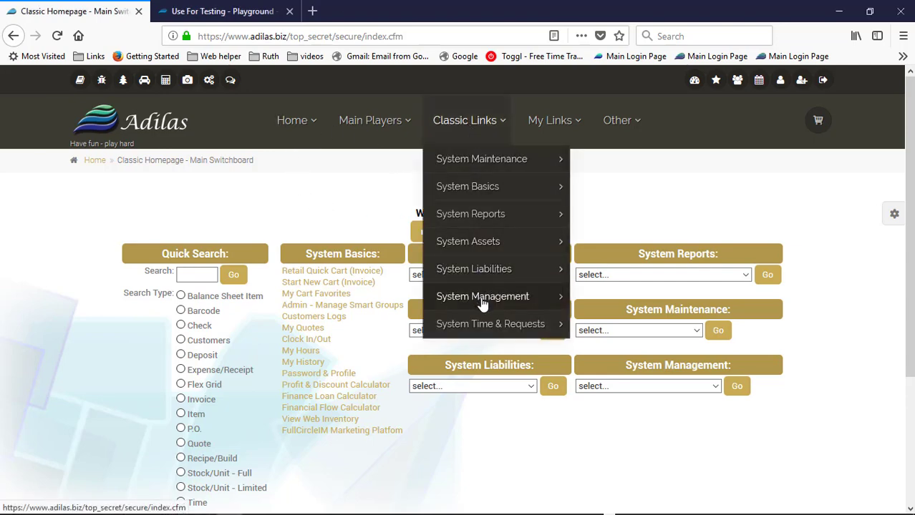
mouse_move(551, 301)
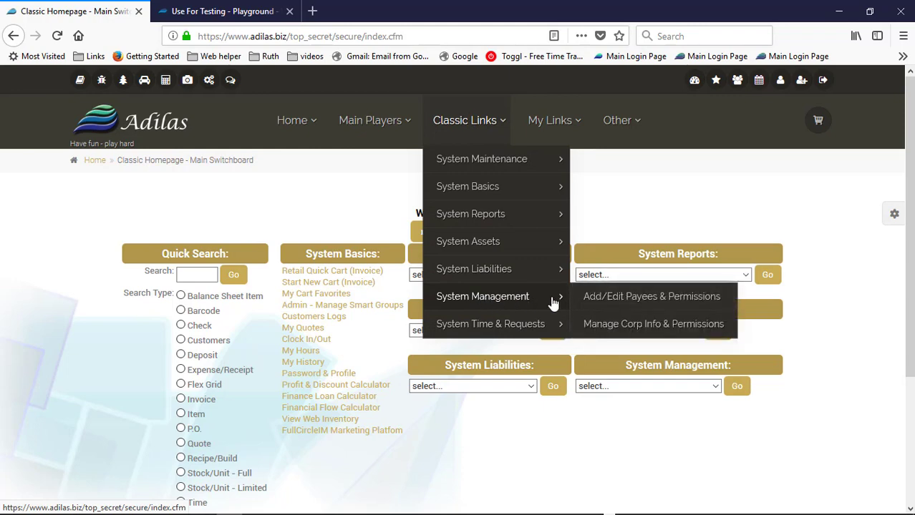
click(623, 323)
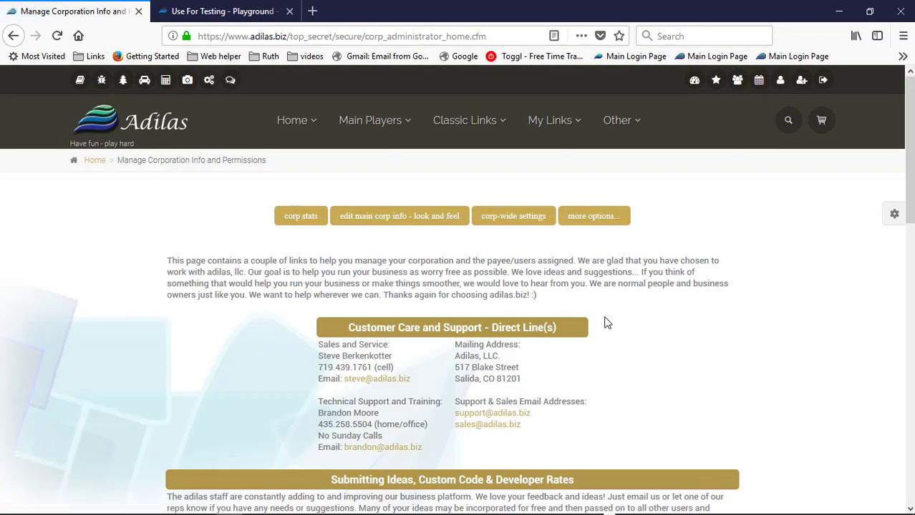
click(533, 223)
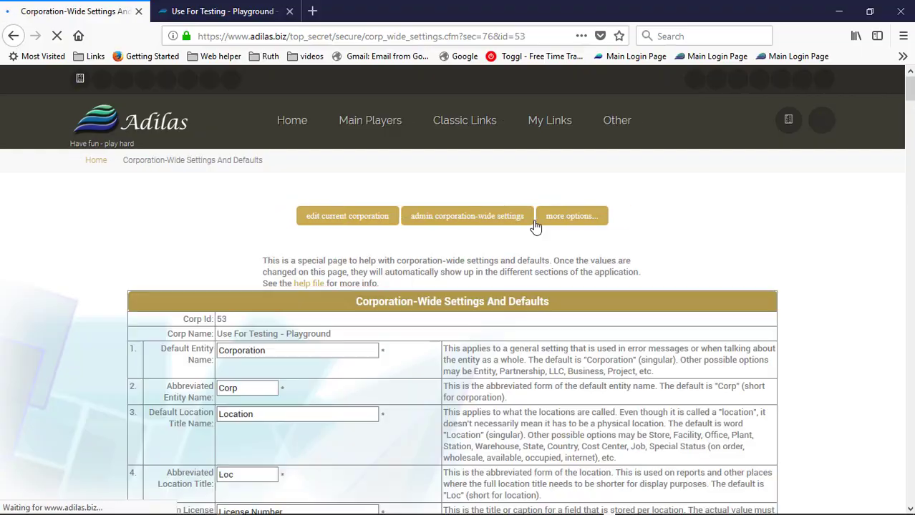
Review the Parent Attribute Categories naming conventions in setting 46 and save the corporation-wide settings.
scroll(473, 278, down, 20)
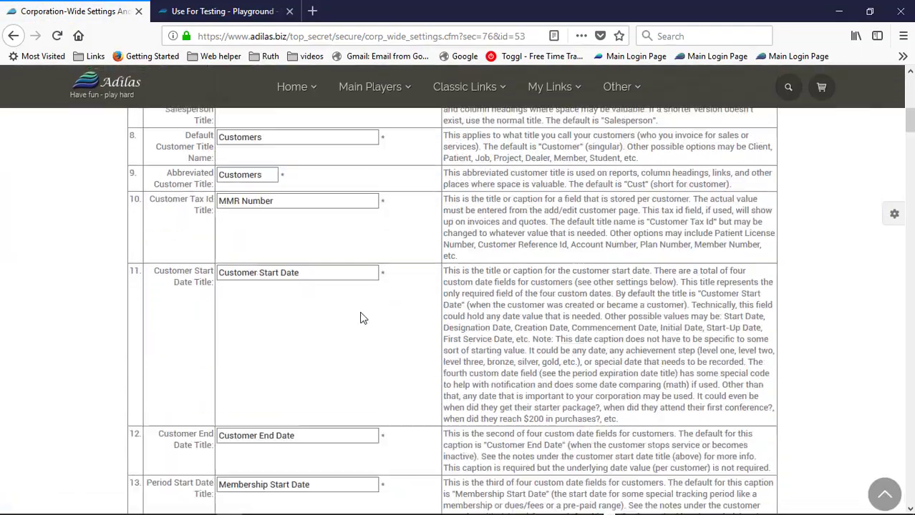
scroll(320, 328, down, 20)
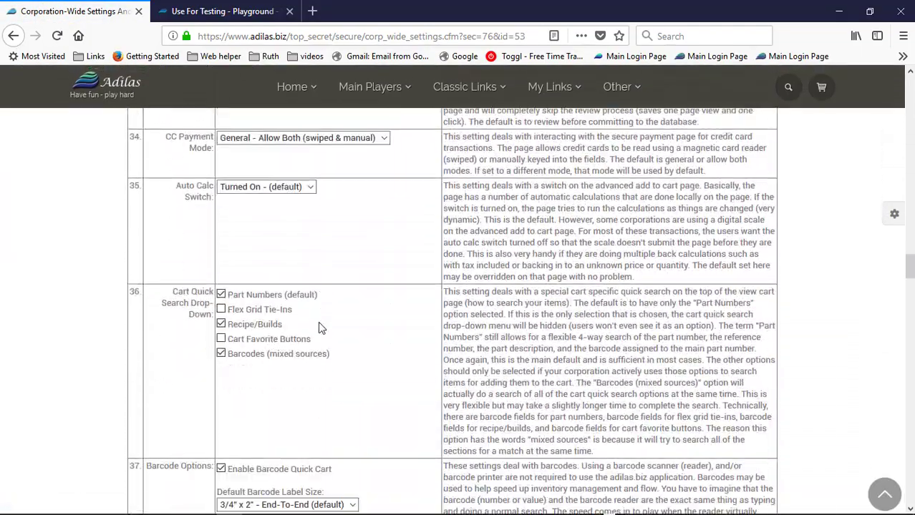
scroll(319, 326, down, 8)
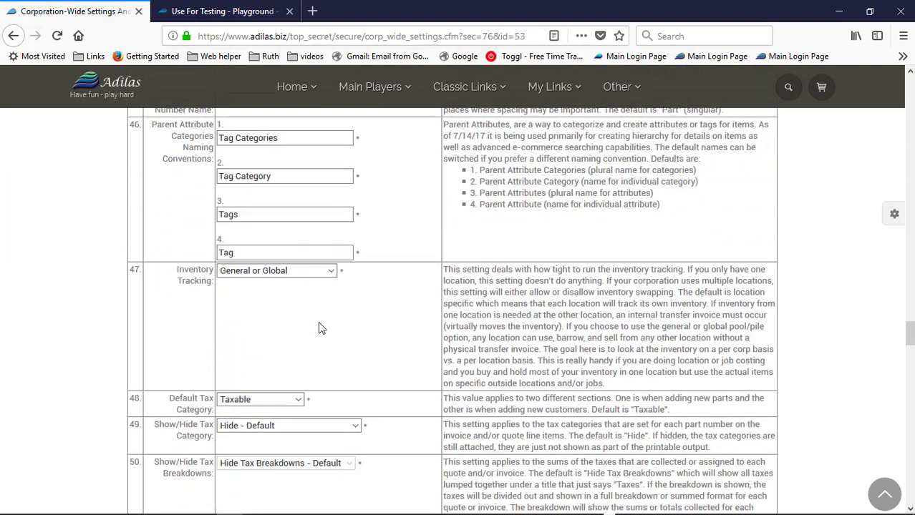
scroll(319, 326, up, 2)
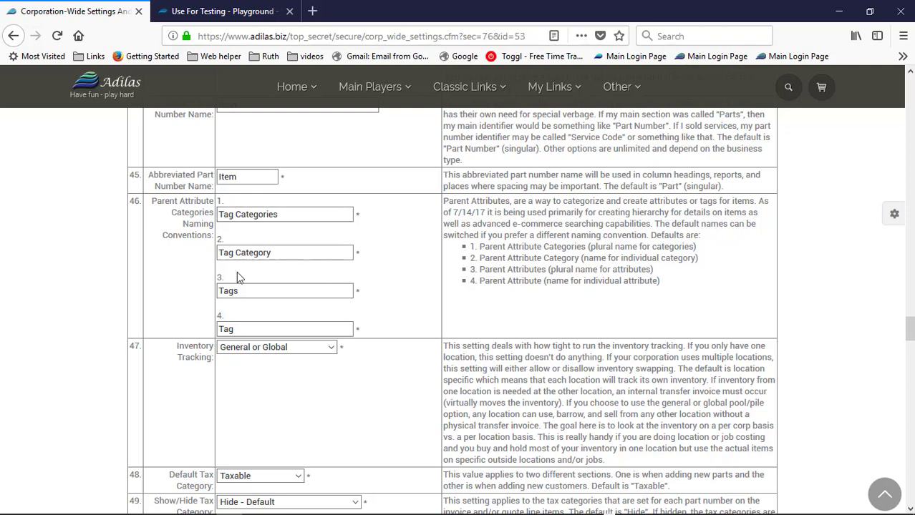
click(228, 218)
click(257, 329)
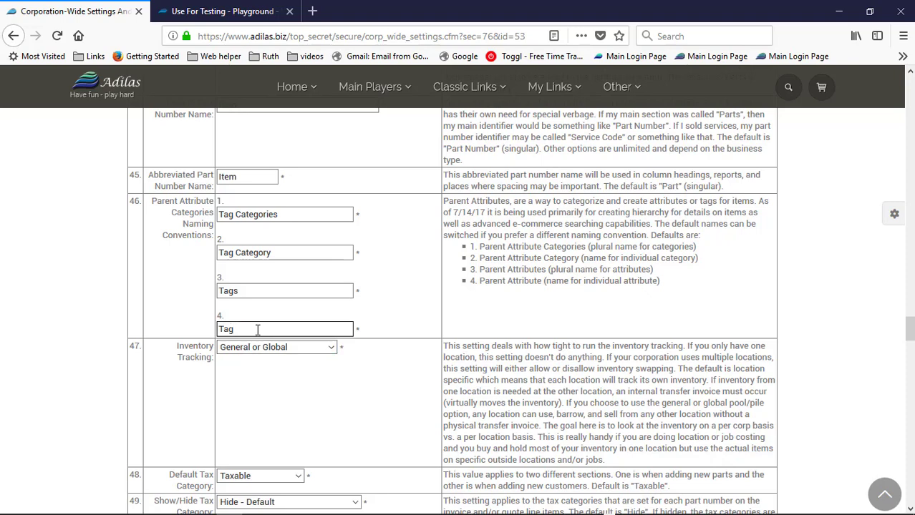
key(Return)
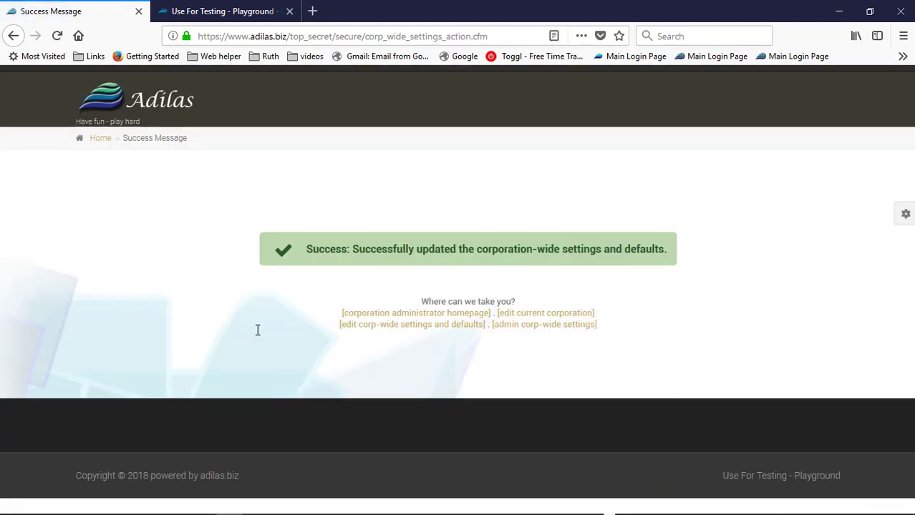
Go to the Parts Homepage and open its add/edit tag categories page.
click(158, 107)
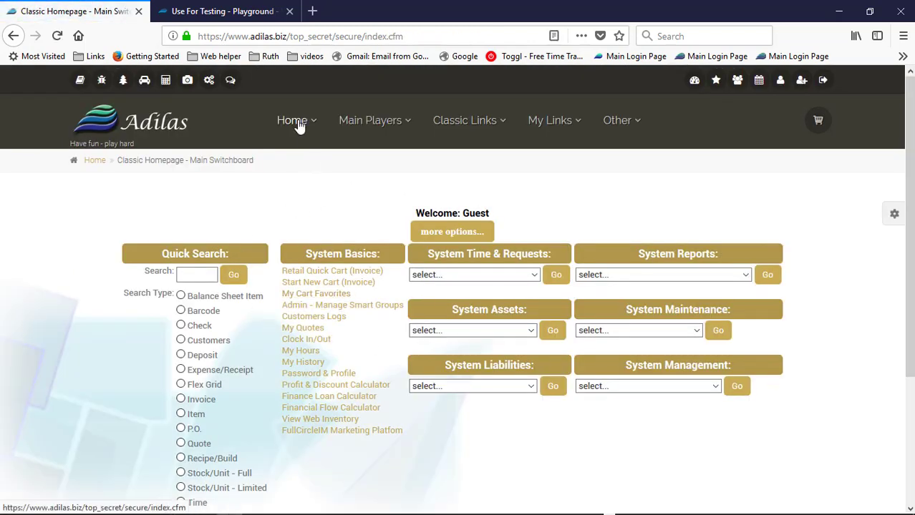
mouse_move(311, 128)
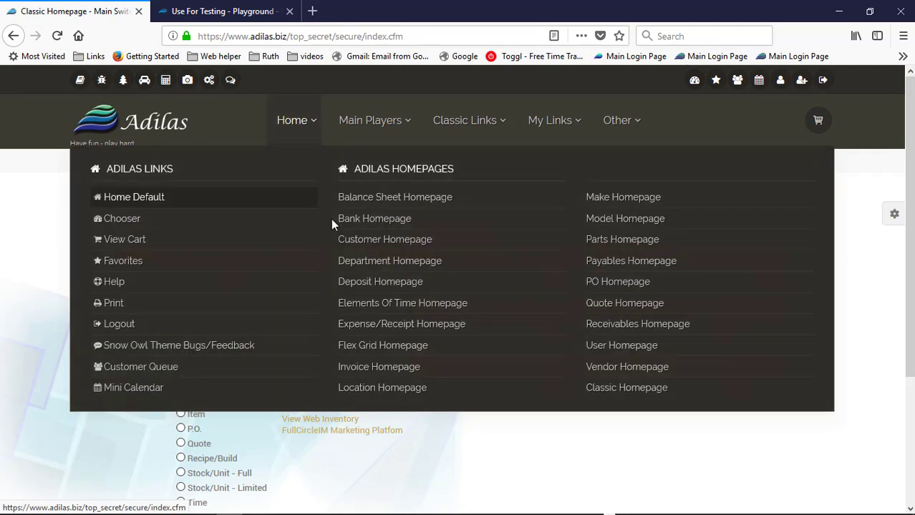
click(613, 245)
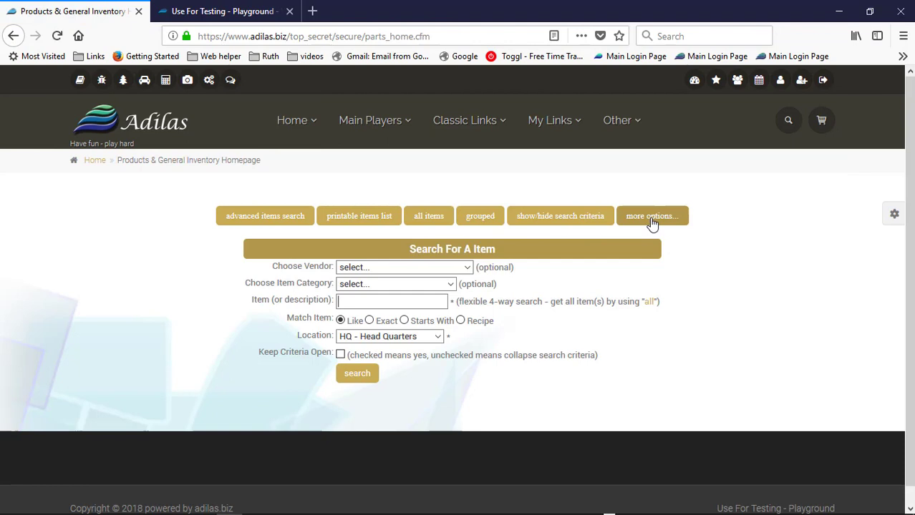
click(651, 217)
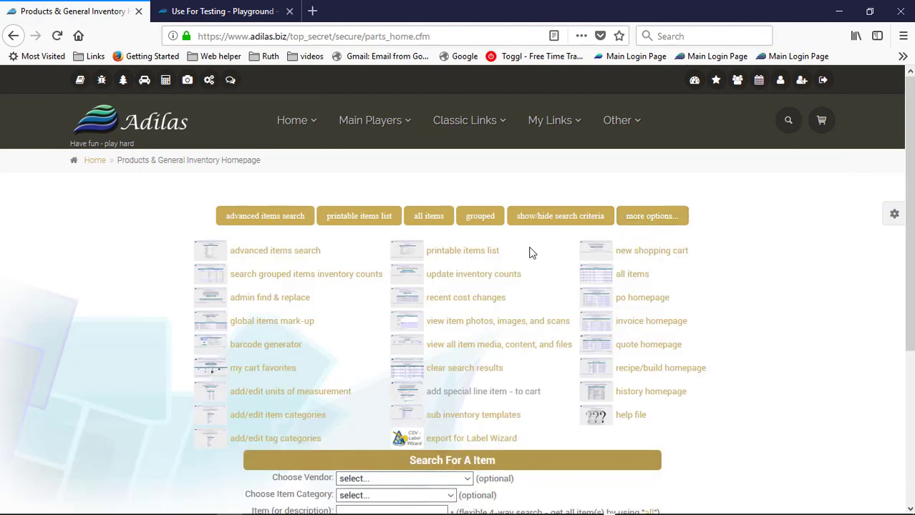
click(302, 442)
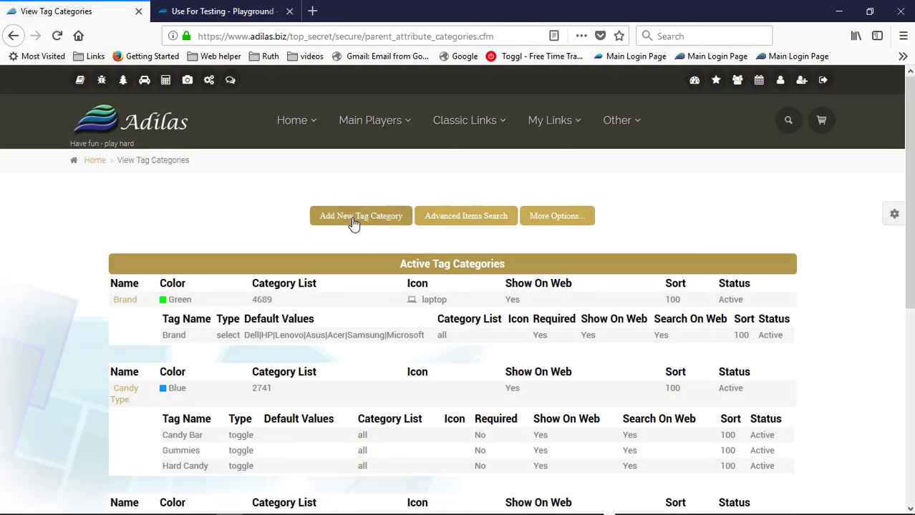
Look at the blank form for a new tag category and review the list of active tag categories.
click(354, 222)
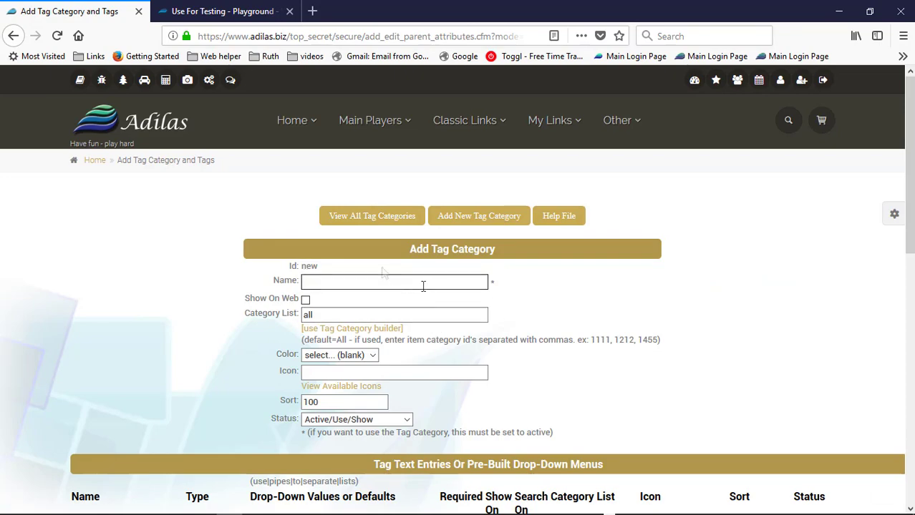
click(378, 218)
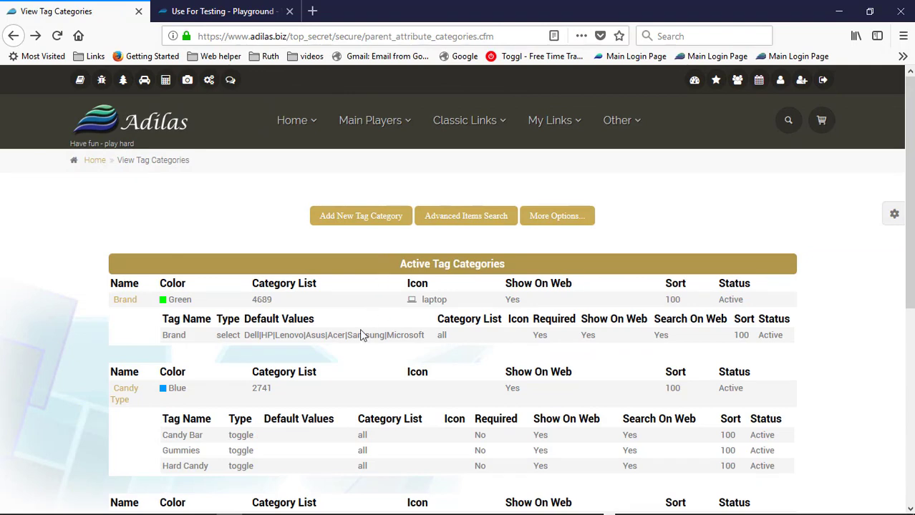
scroll(122, 336, down, 3)
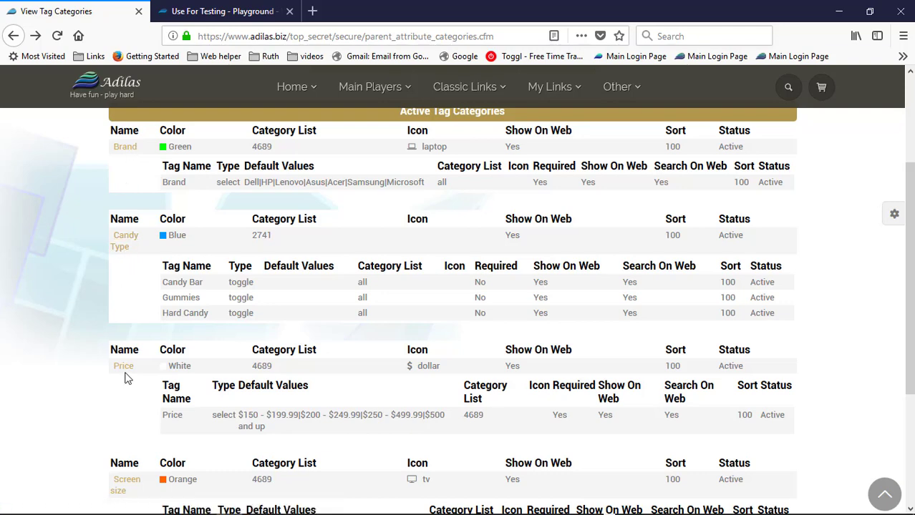
scroll(125, 378, down, 3)
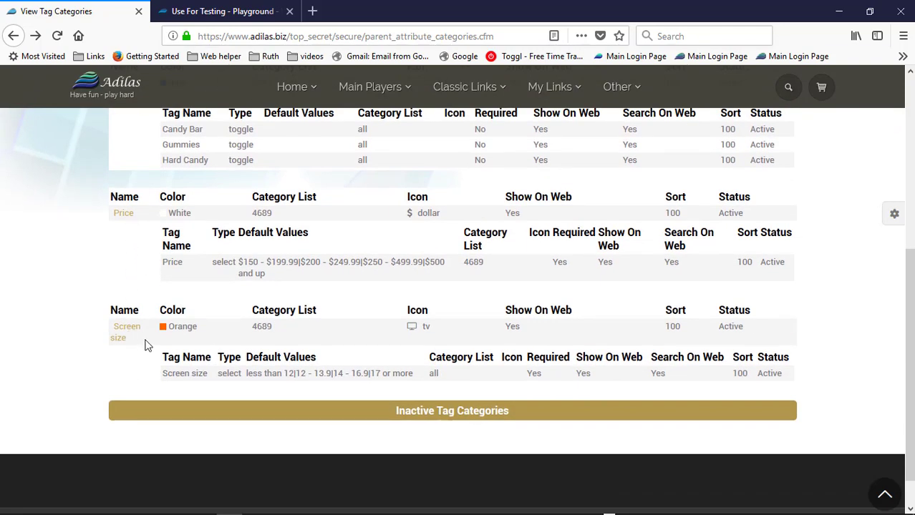
scroll(143, 367, up, 3)
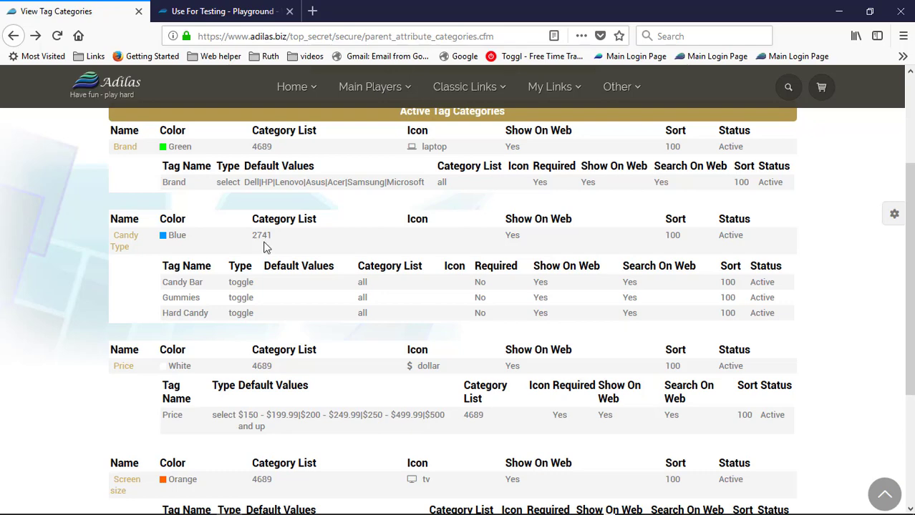
Open the Brand tag category for editing and compare it with the Brand filter on the web shop's Laptops page.
click(128, 150)
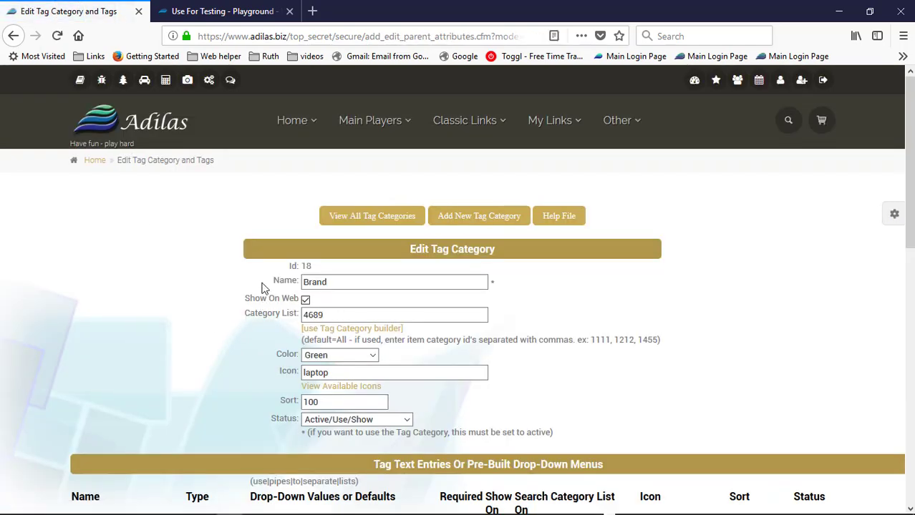
scroll(267, 290, down, 2)
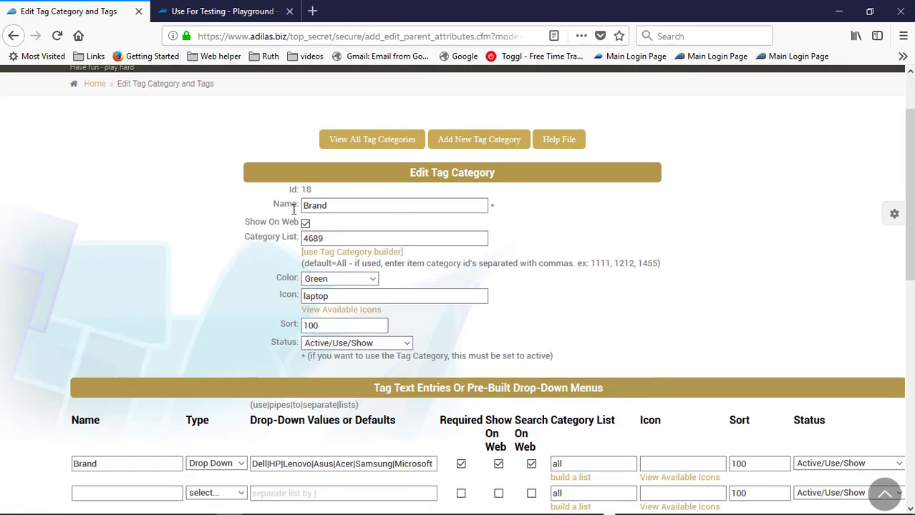
click(242, 15)
scroll(168, 379, down, 5)
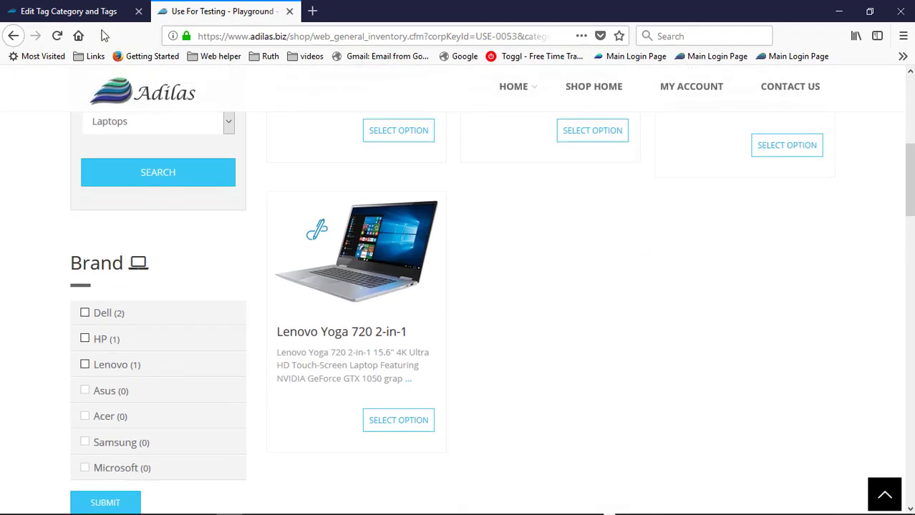
click(68, 12)
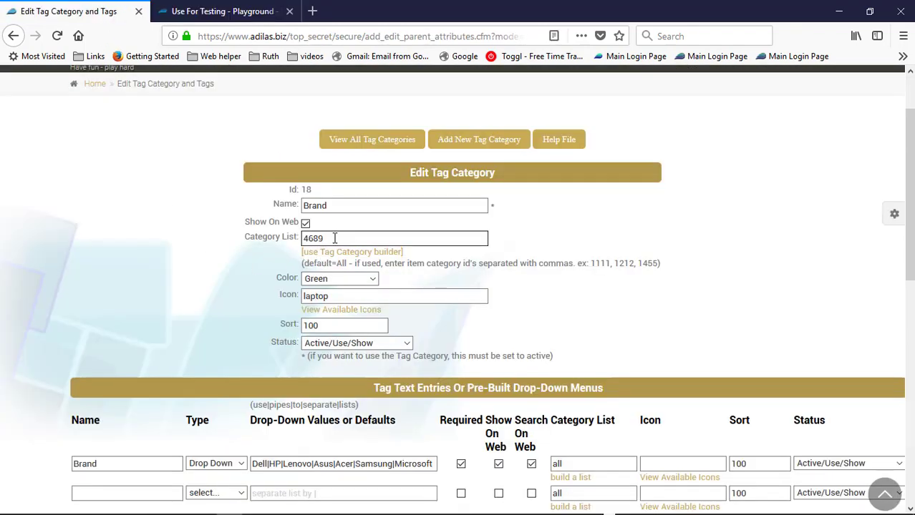
Use the tag category builder to limit the Brand tag category to Bottles, Hardware, Laptops and Oils.
drag(332, 239, 293, 240)
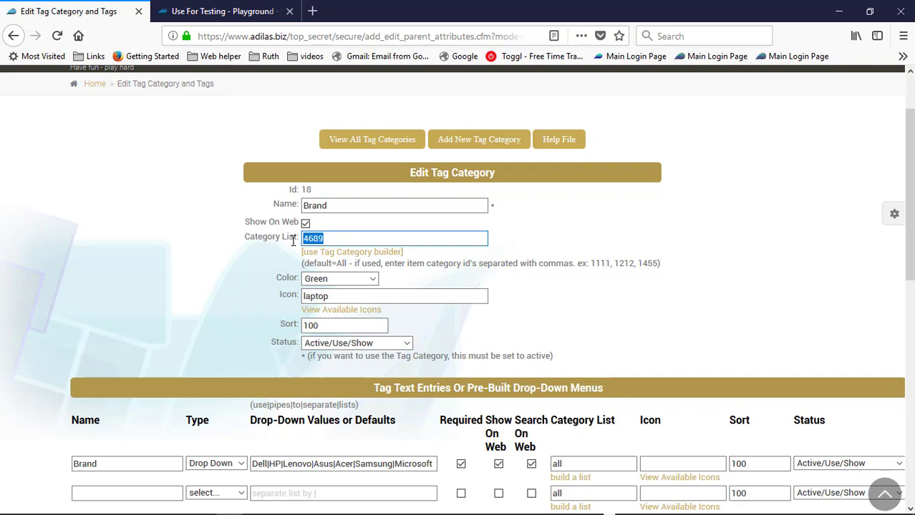
click(337, 253)
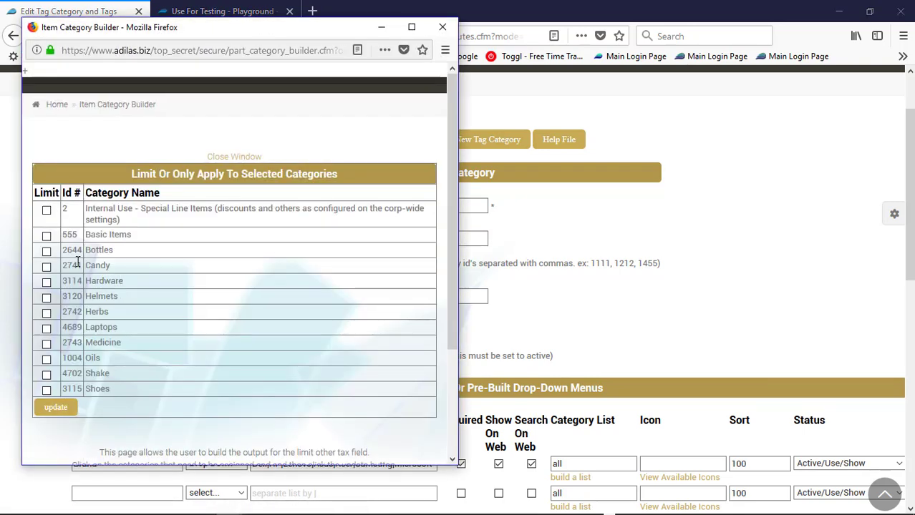
click(46, 251)
click(46, 282)
click(46, 328)
click(46, 360)
click(56, 407)
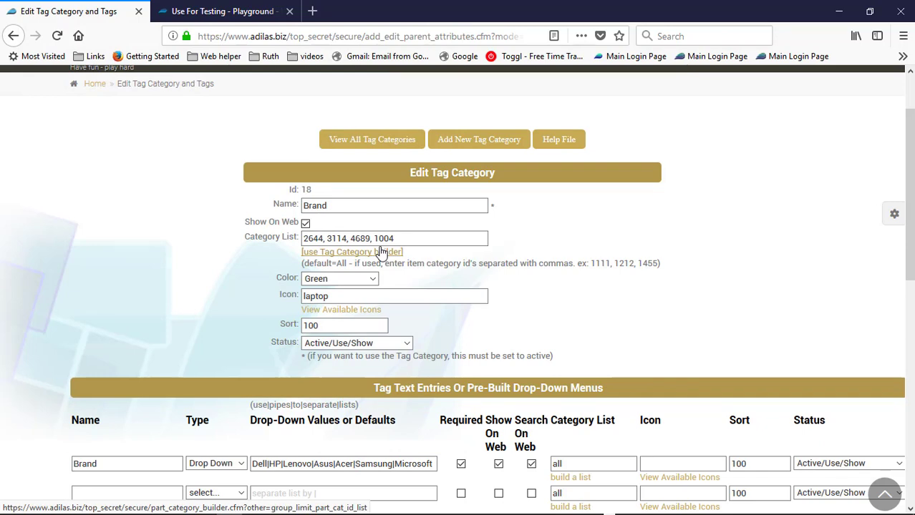
Examine the available icon names for the Brand tag category, highlight google-plus-circle as an example, and close the icons page.
scroll(375, 243, down, 3)
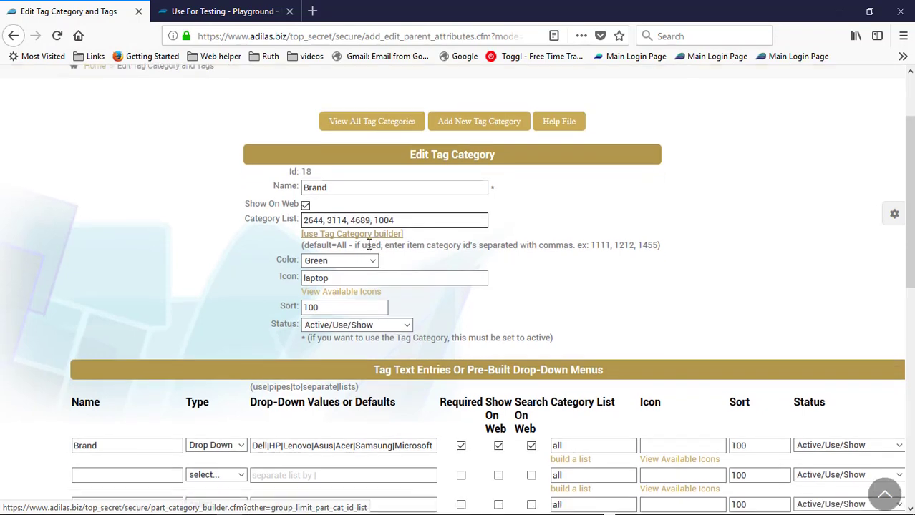
scroll(386, 239, up, 3)
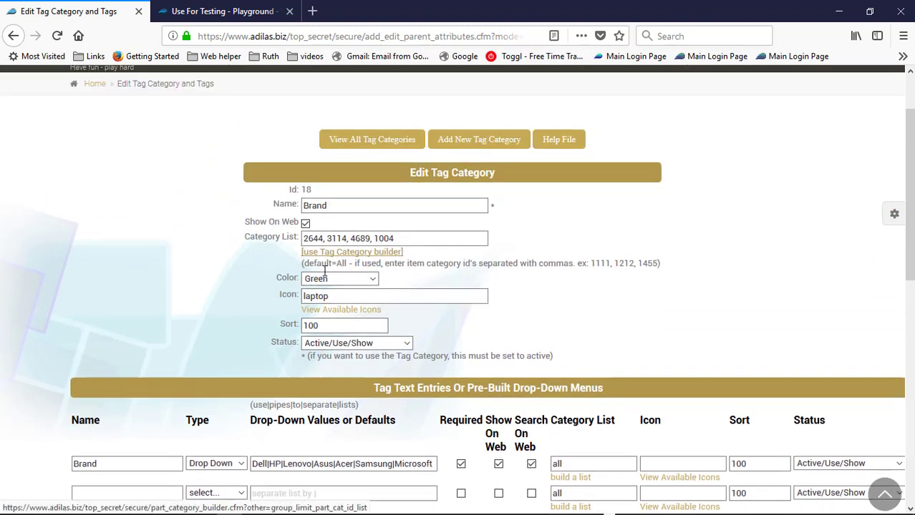
click(342, 315)
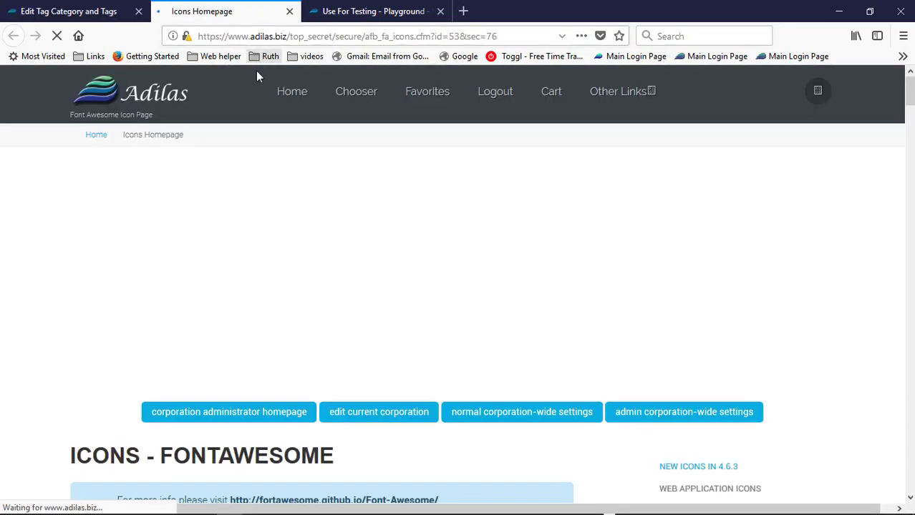
scroll(307, 311, down, 15)
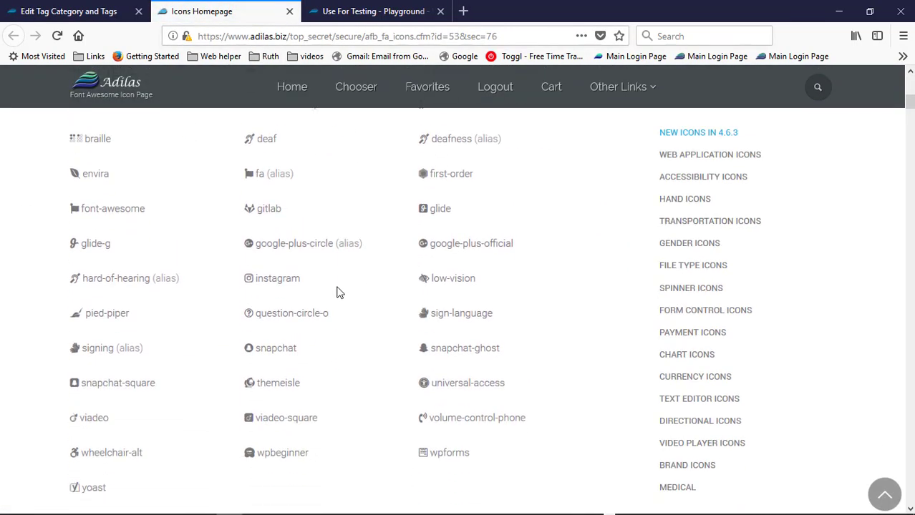
scroll(262, 214, up, 2)
drag(256, 243, 335, 243)
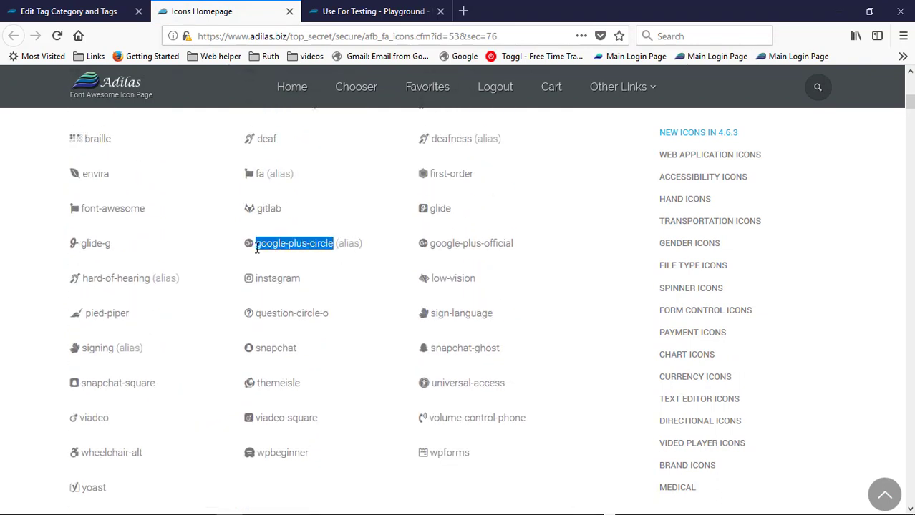
click(77, 13)
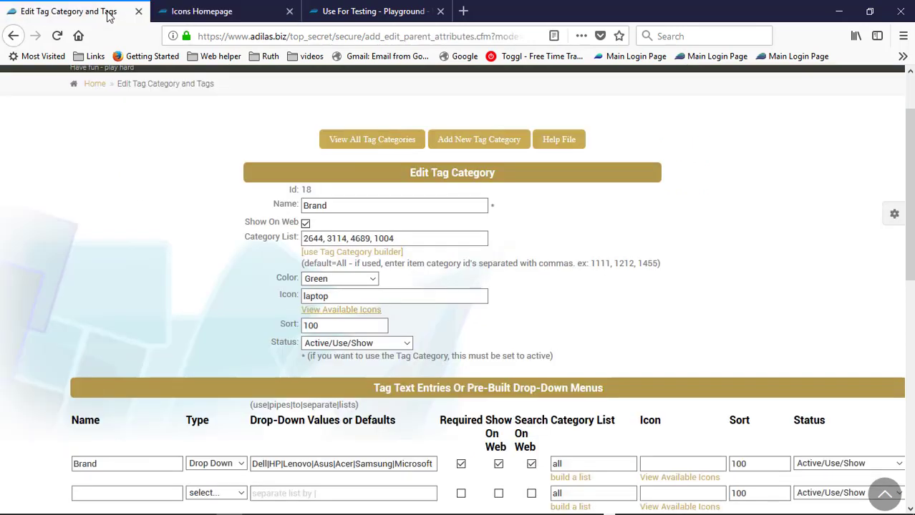
click(330, 297)
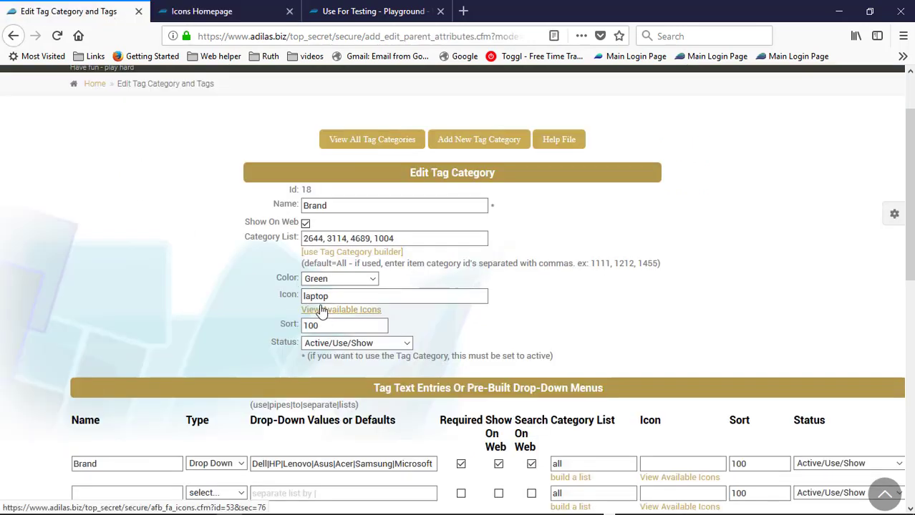
click(289, 11)
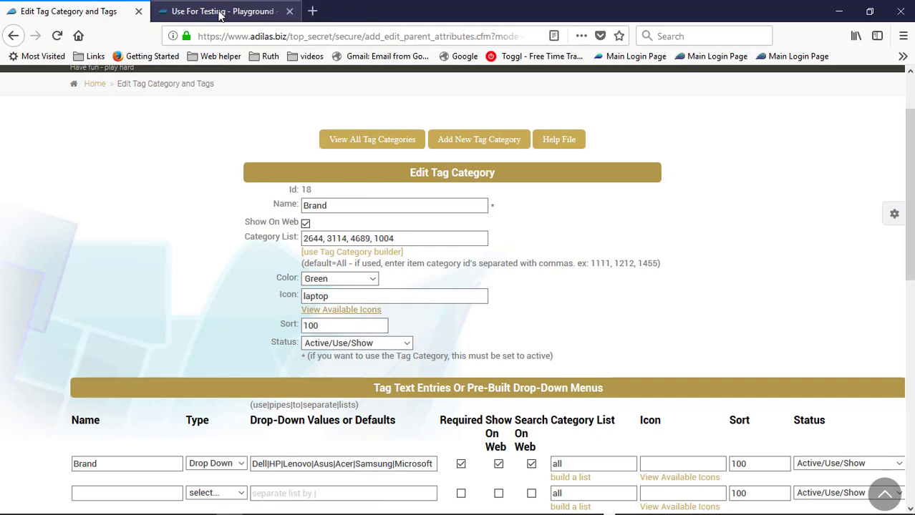
Check the Brand icon on the web shop's Laptops page, and review the Brand tag category's icon, sort and status settings.
click(220, 13)
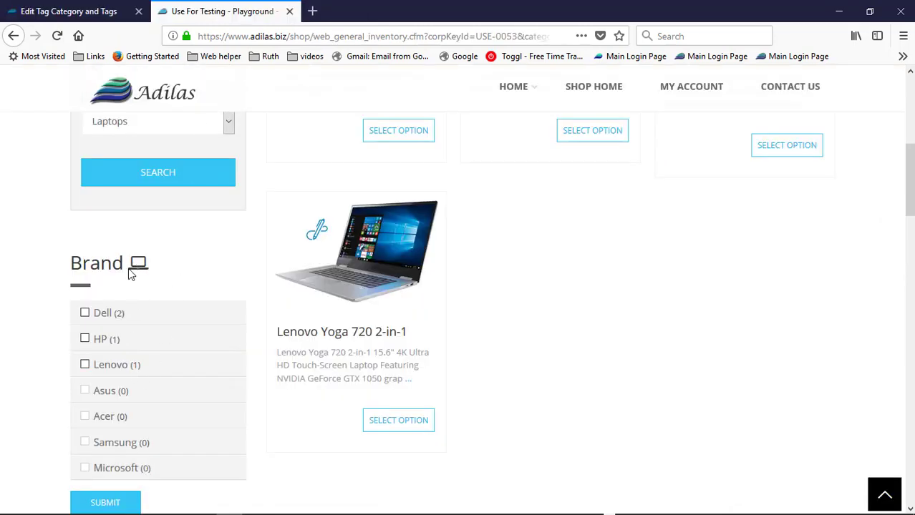
click(123, 20)
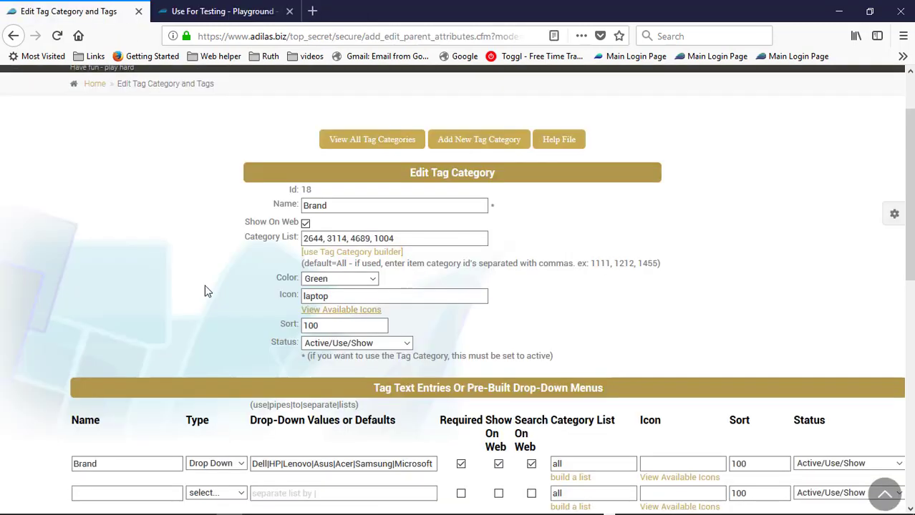
click(308, 326)
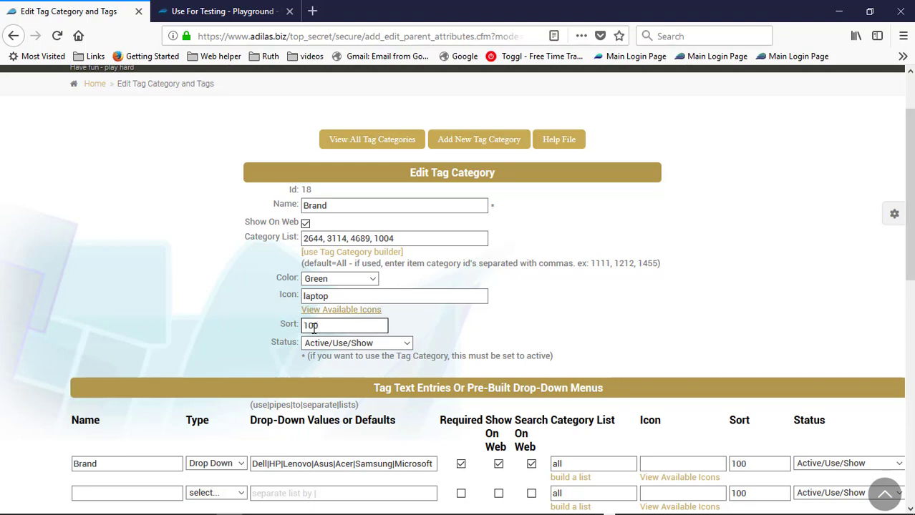
click(357, 344)
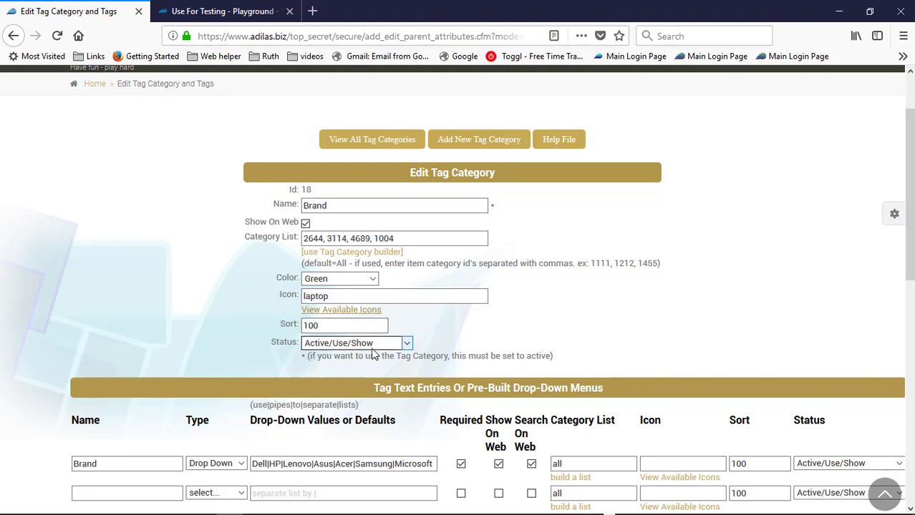
click(440, 296)
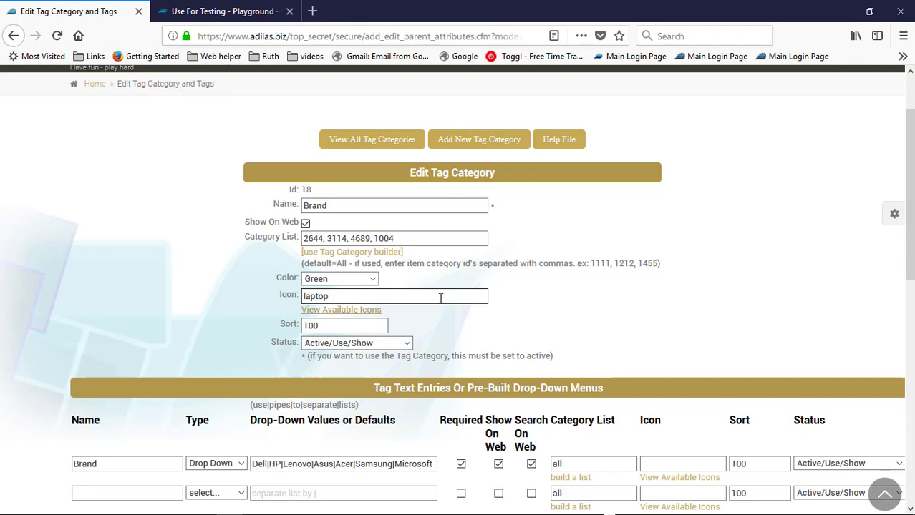
Use the tag category builder to limit the Brand tag category to Internal Use, Basic Items, Bottles, Candy and Hardware.
scroll(396, 229, down, 2)
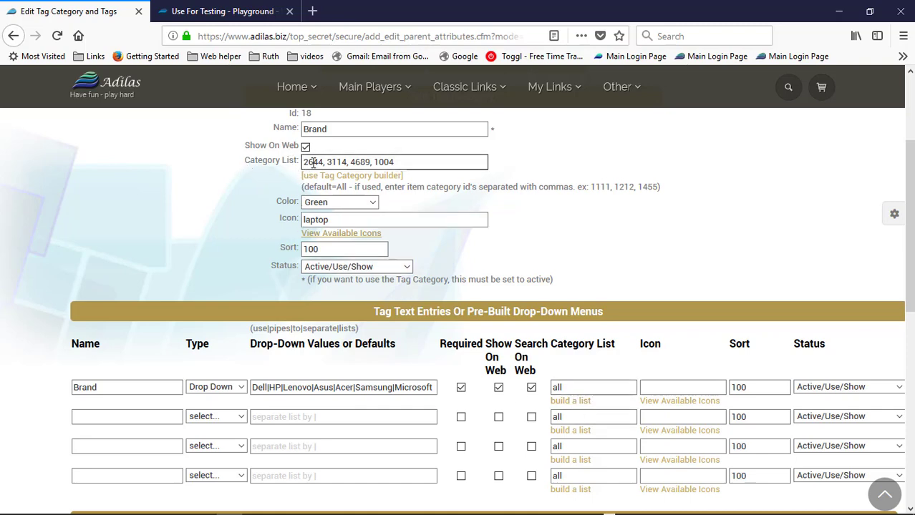
click(383, 178)
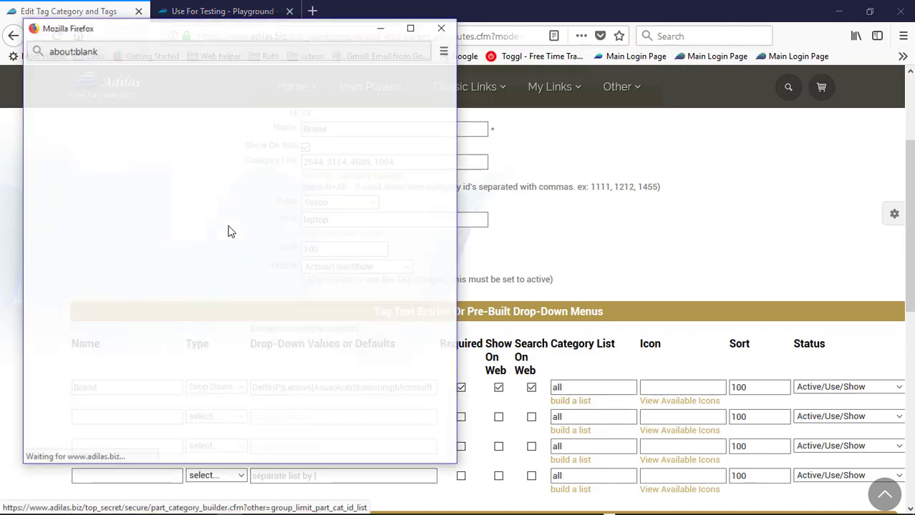
click(46, 210)
click(46, 236)
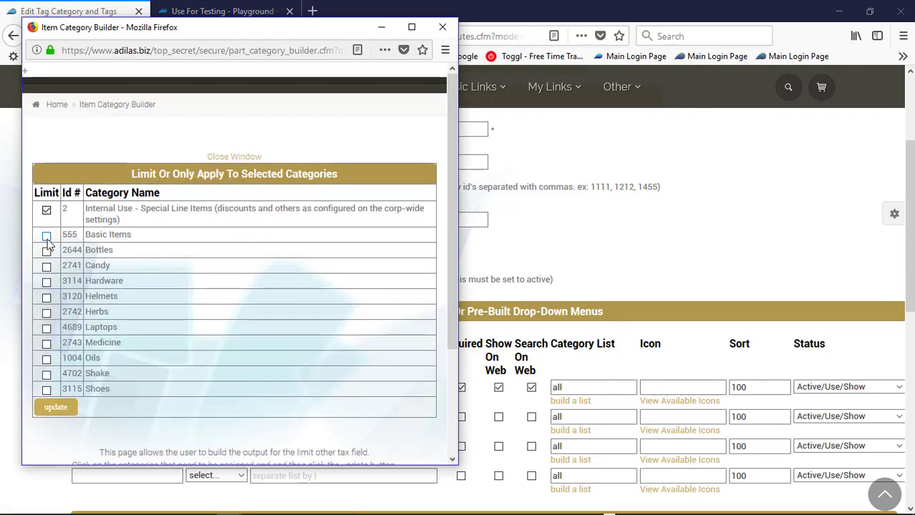
click(46, 251)
click(47, 266)
click(47, 282)
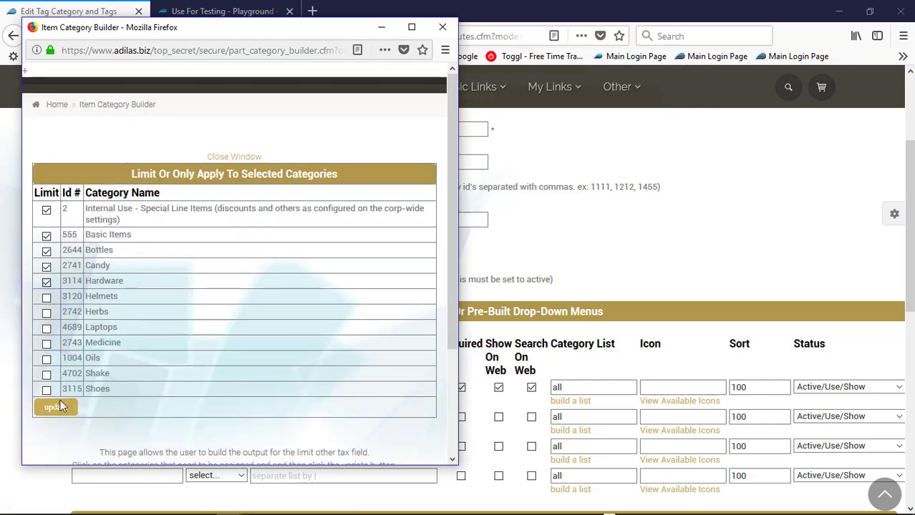
click(57, 407)
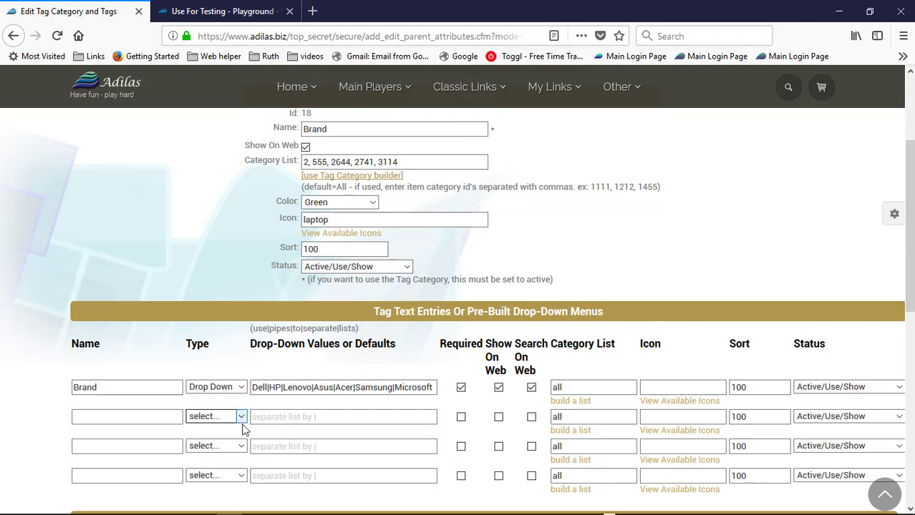
Fill in a second text tag named fun, with type Text Input and default value gogo.
click(237, 421)
click(211, 448)
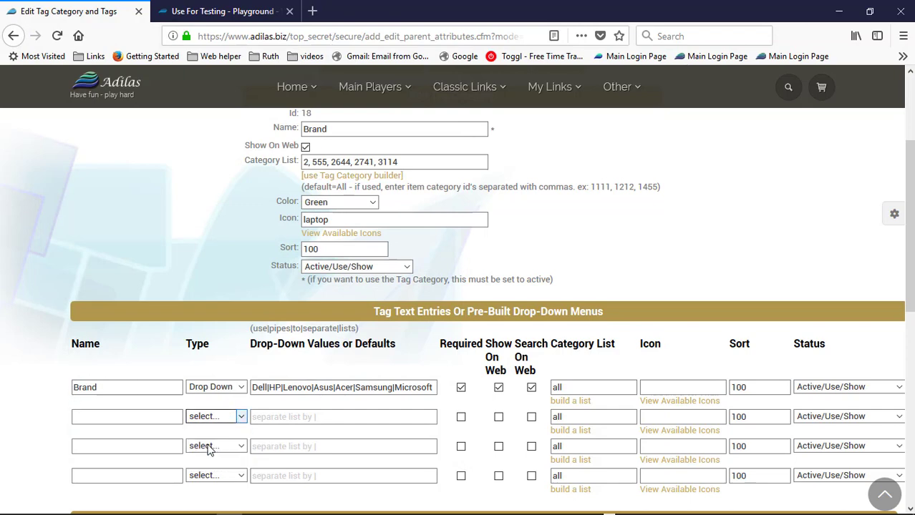
click(143, 417)
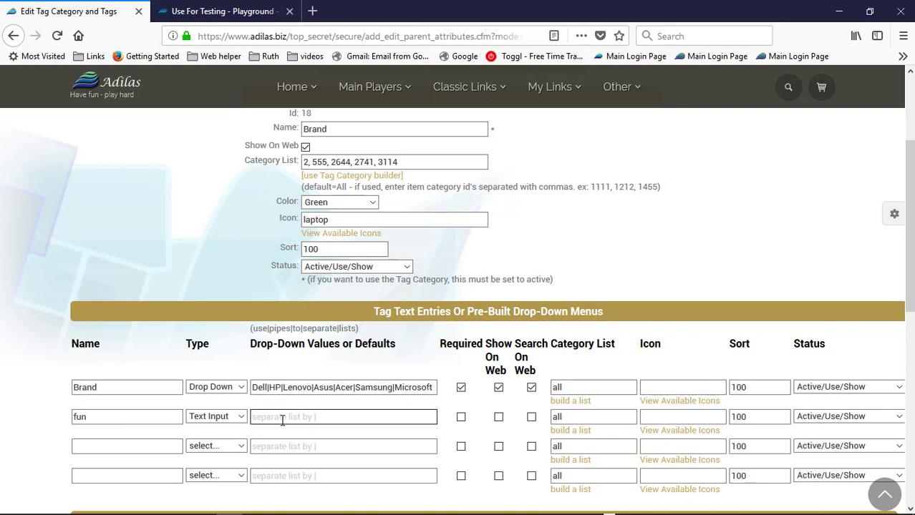
text(gogo)
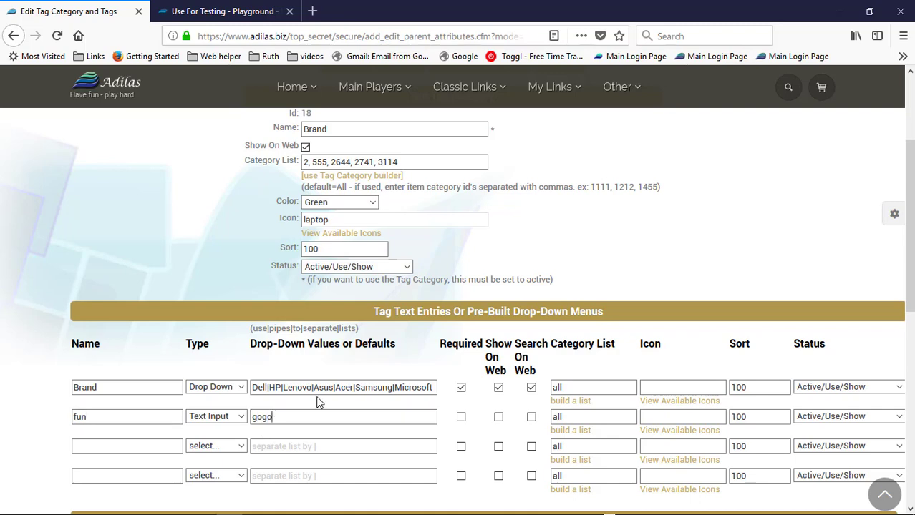
Build a category list for the Brand tag limited to Internal Use, Basic Items and Bottles.
scroll(418, 358, down, 3)
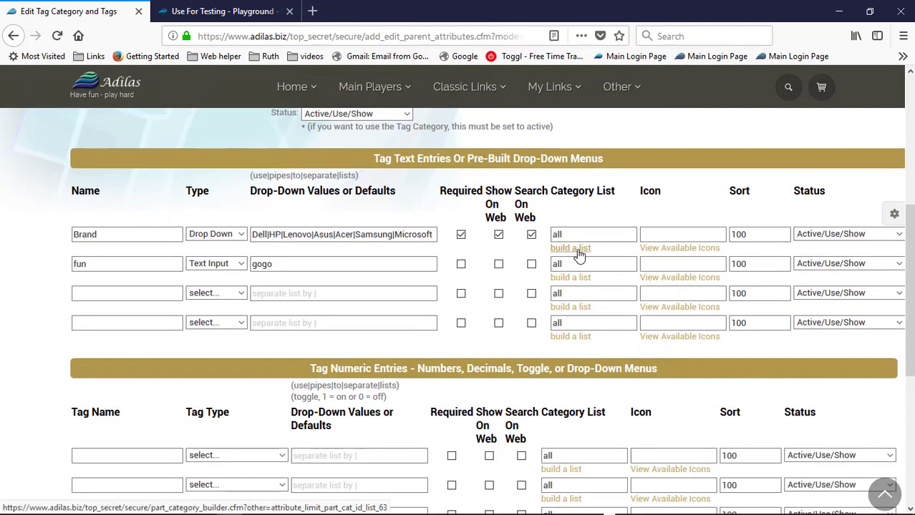
click(571, 249)
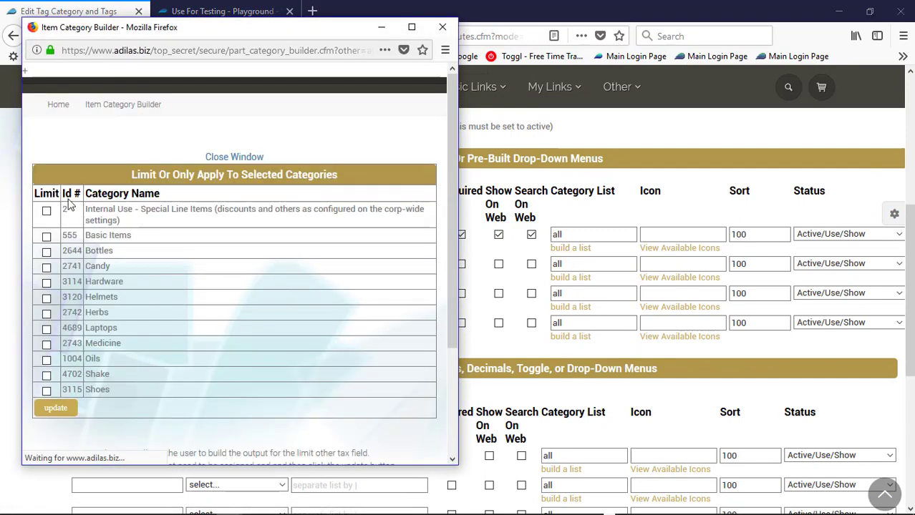
click(46, 211)
click(47, 236)
click(46, 251)
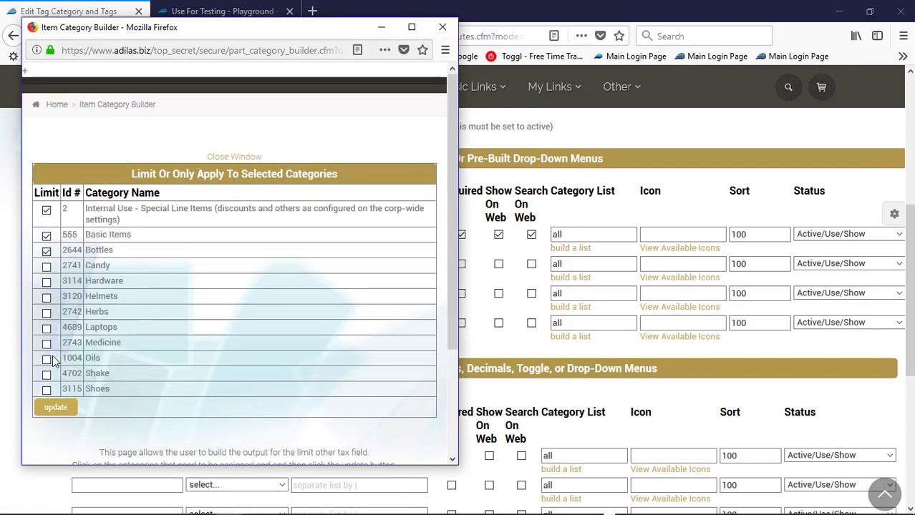
click(54, 407)
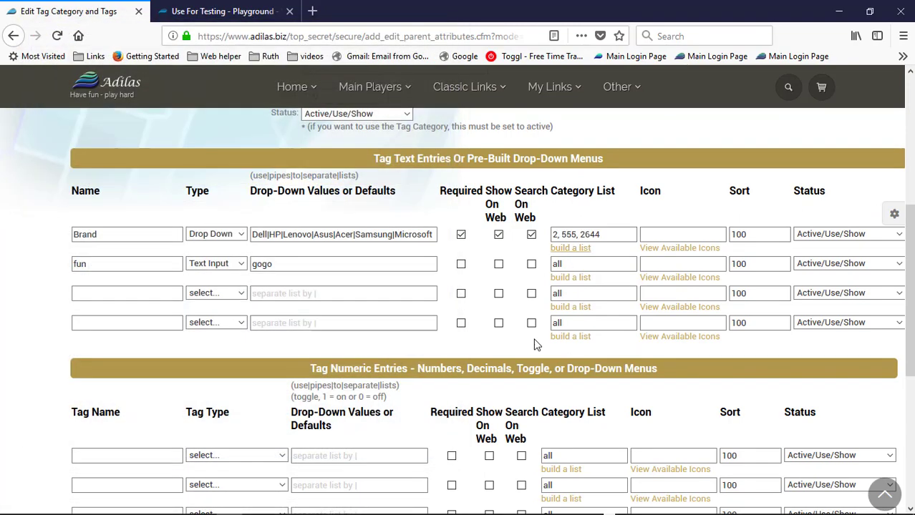
Build a category list for the fun tag limited to Candy and Hardware.
click(574, 279)
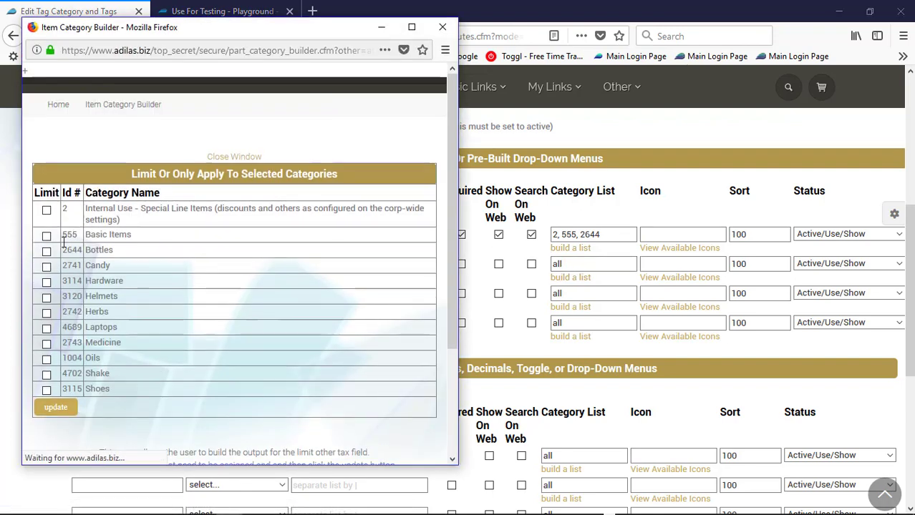
click(47, 266)
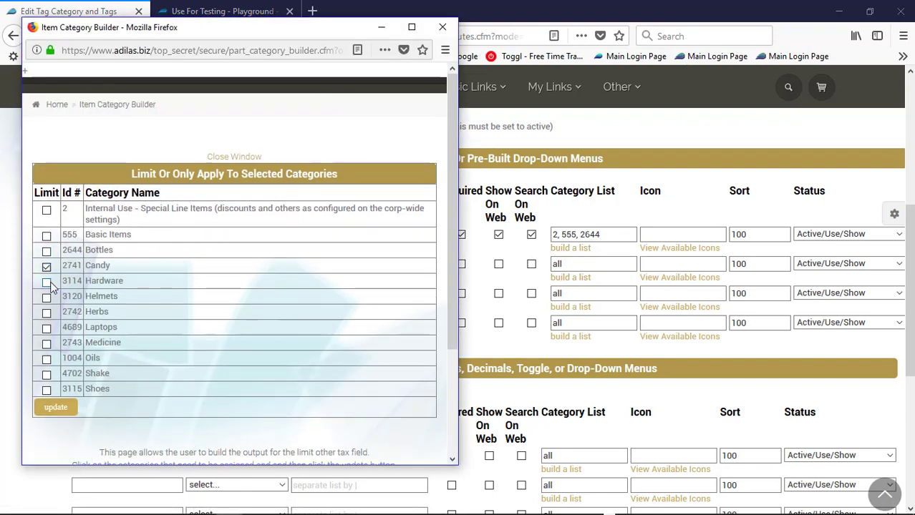
click(47, 282)
click(56, 408)
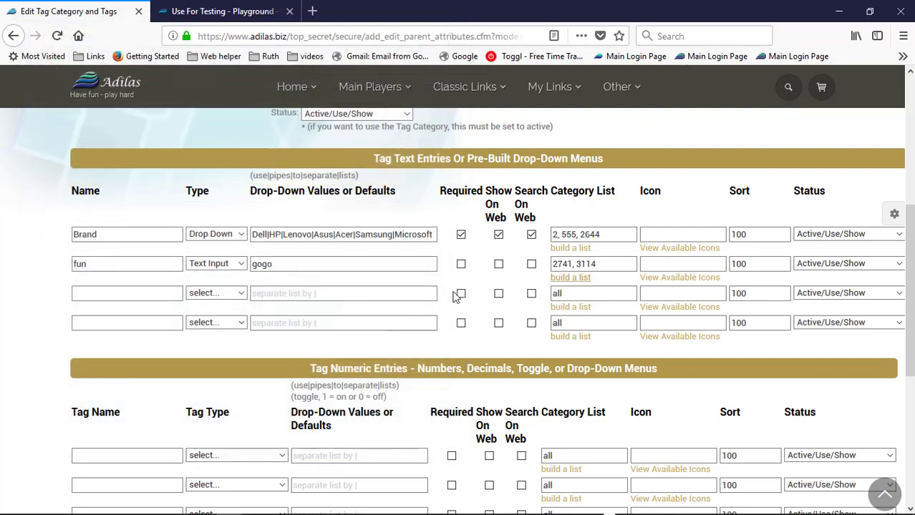
Compare the category list of the Brand tag category with the category list of its Brand tag by highlighting each.
scroll(454, 299, up, 2)
scroll(454, 299, up, 2)
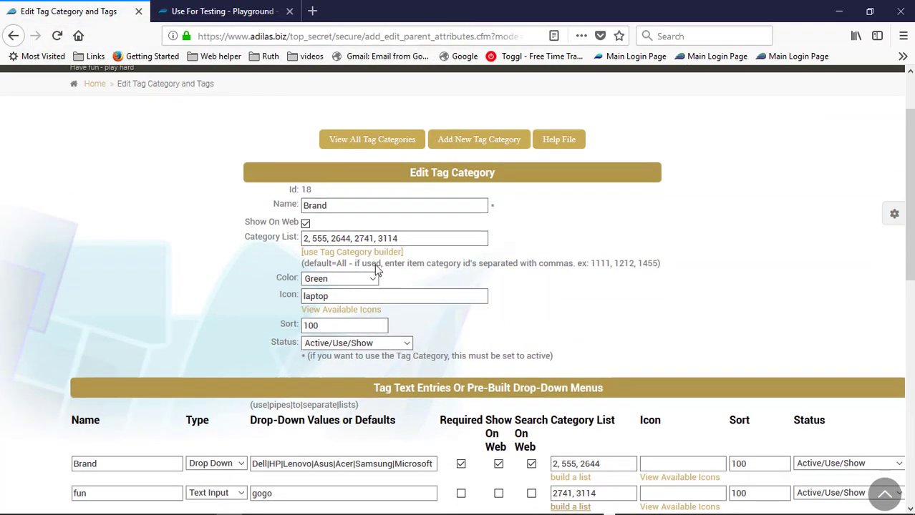
drag(422, 239, 282, 237)
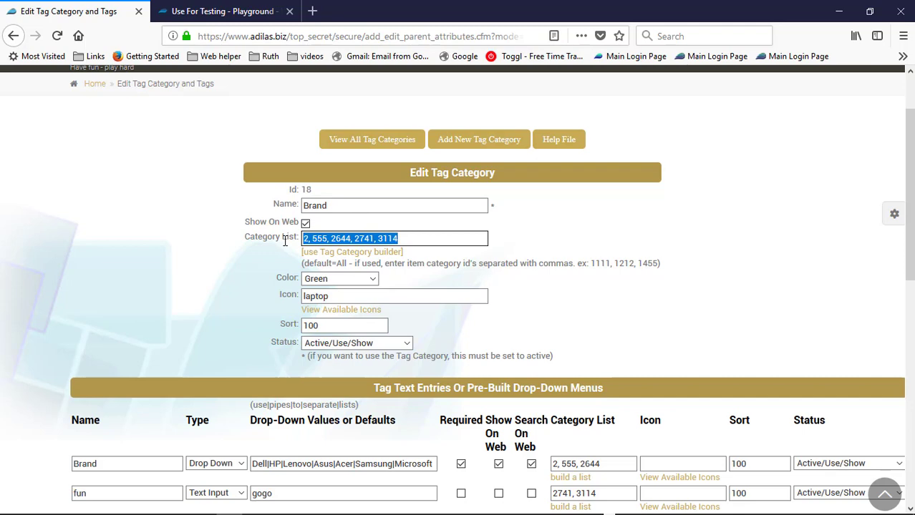
scroll(404, 241, down, 3)
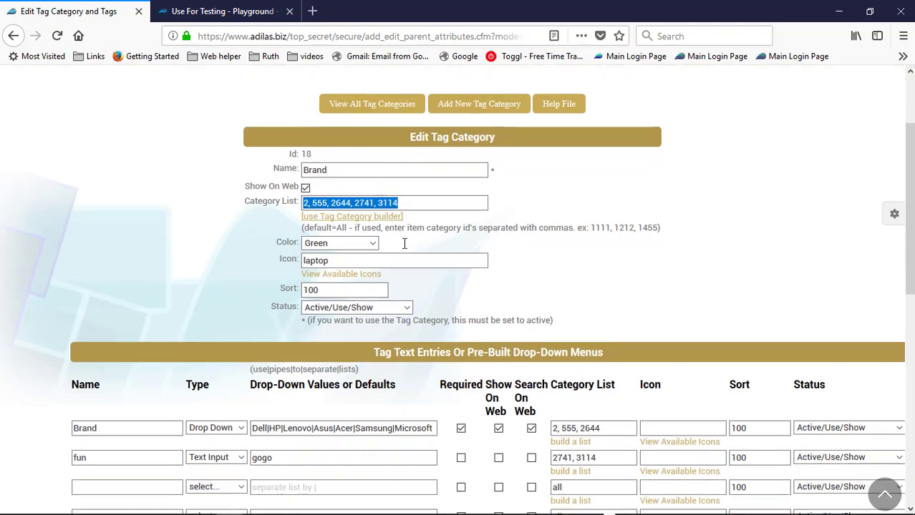
click(600, 235)
drag(609, 235, 551, 234)
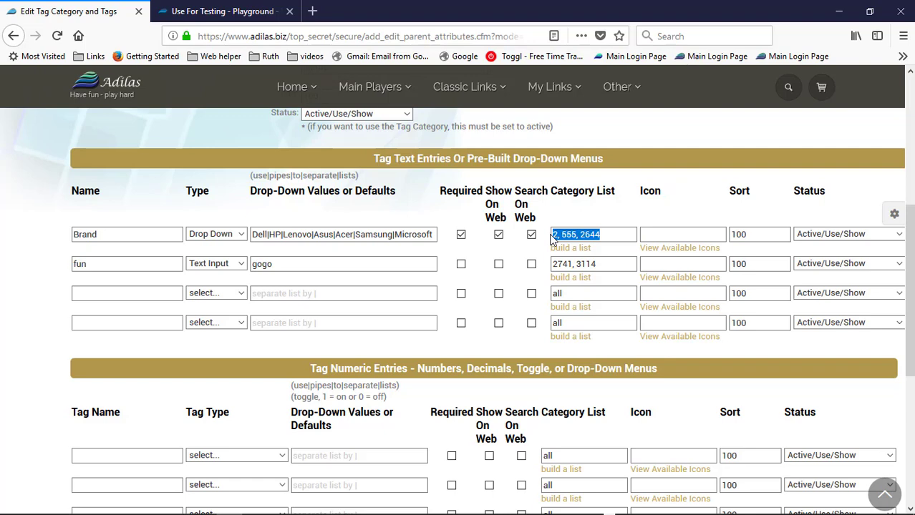
Set the category list of the Brand tag category itself to all.
scroll(466, 267, up, 3)
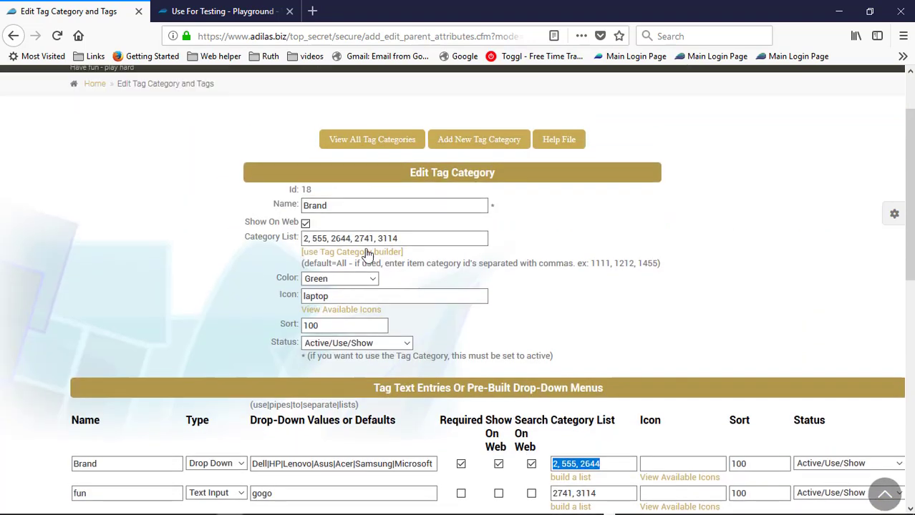
drag(465, 239, 282, 239)
text(all)
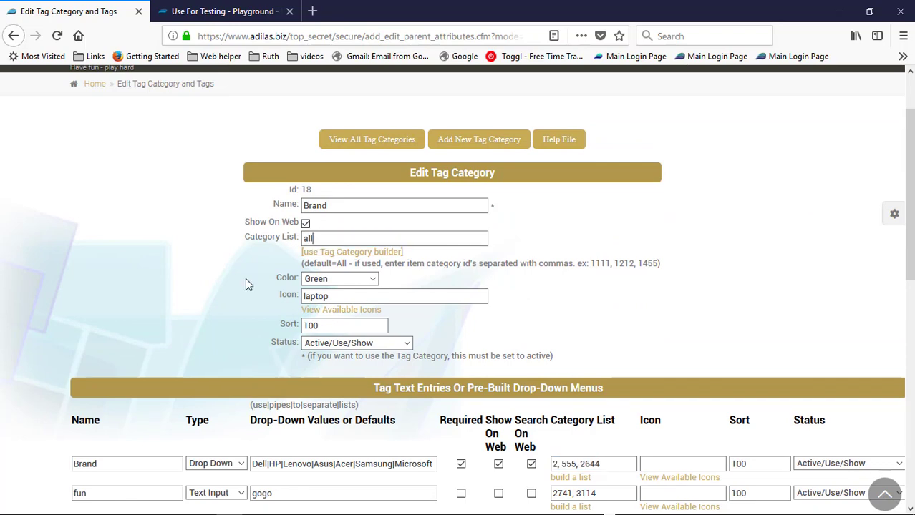
Examine the text and numeric tag sections, focusing on the Brand tag's name, type, drop-down values, web options and category list.
scroll(247, 279, down, 4)
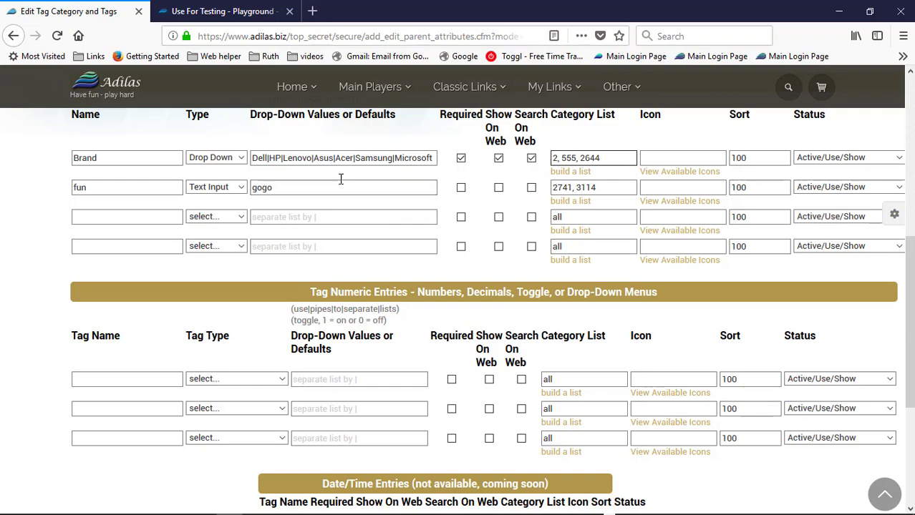
scroll(343, 269, up, 3)
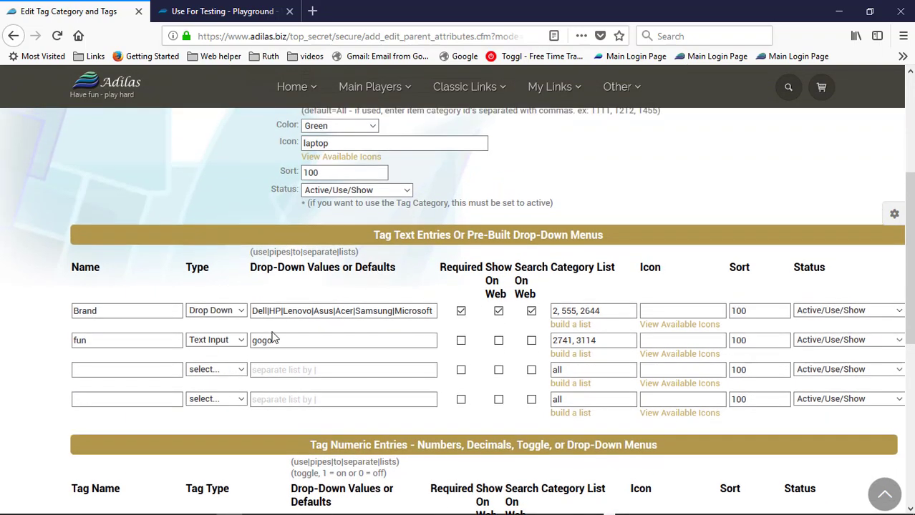
scroll(309, 342, down, 1)
scroll(309, 342, down, 2)
scroll(313, 333, up, 2)
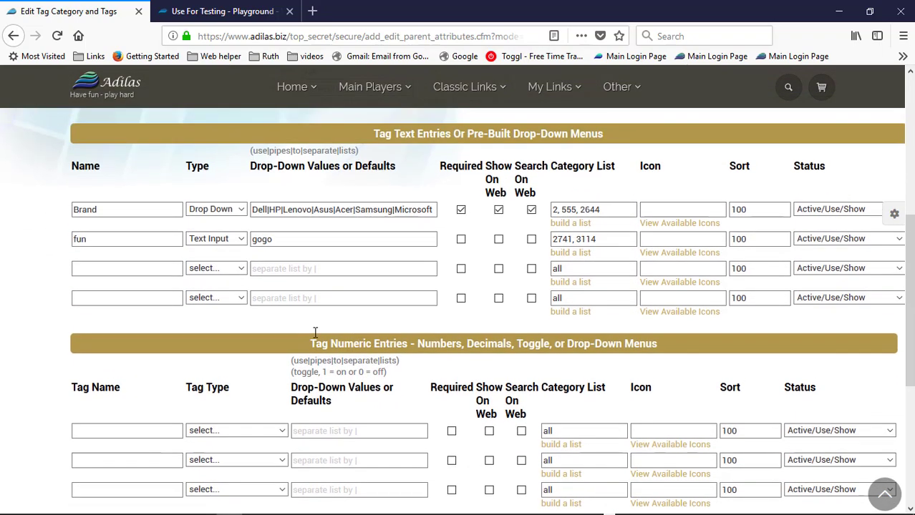
click(125, 294)
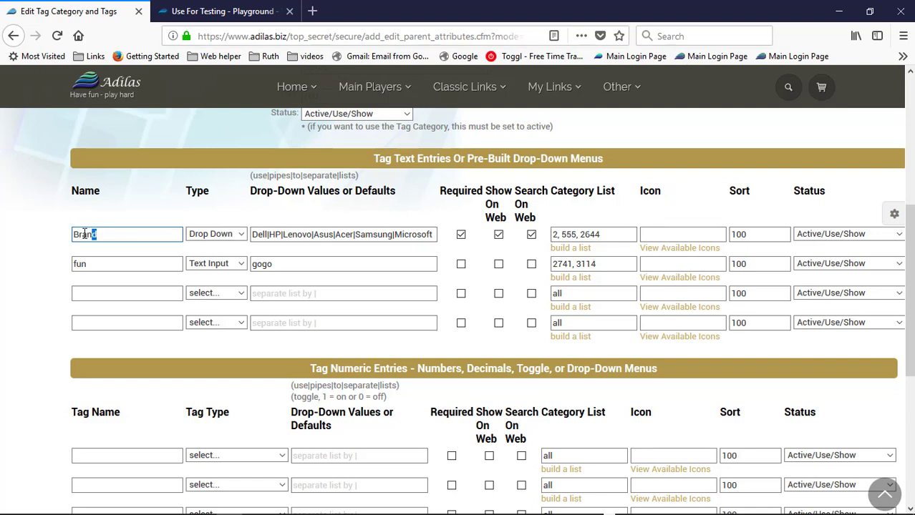
drag(112, 234, 64, 234)
click(191, 216)
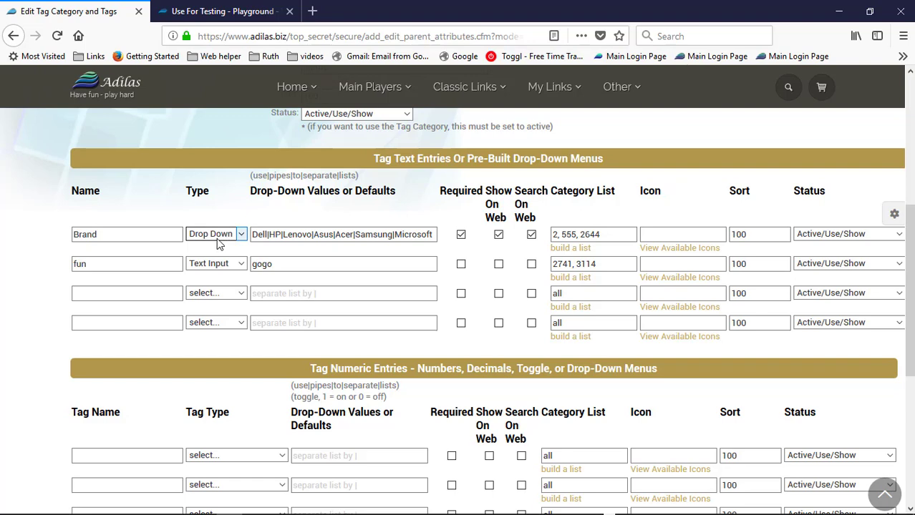
drag(254, 235, 446, 239)
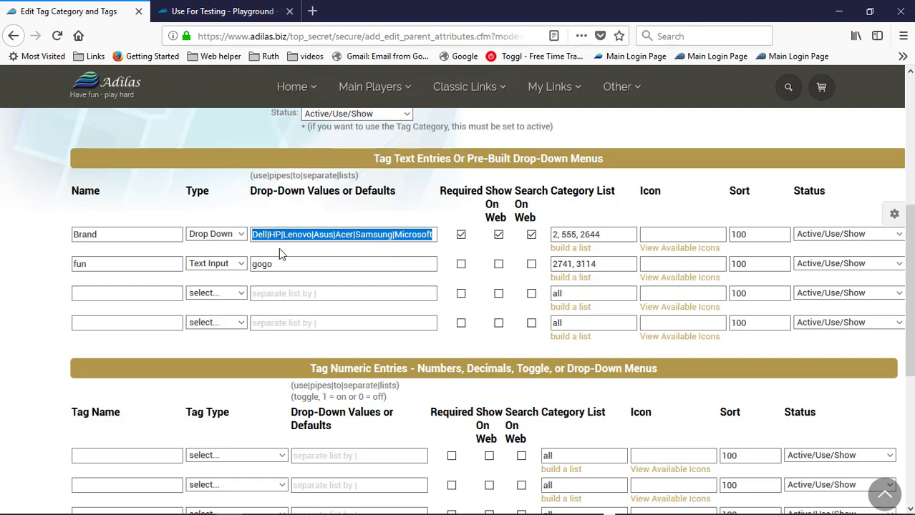
click(315, 242)
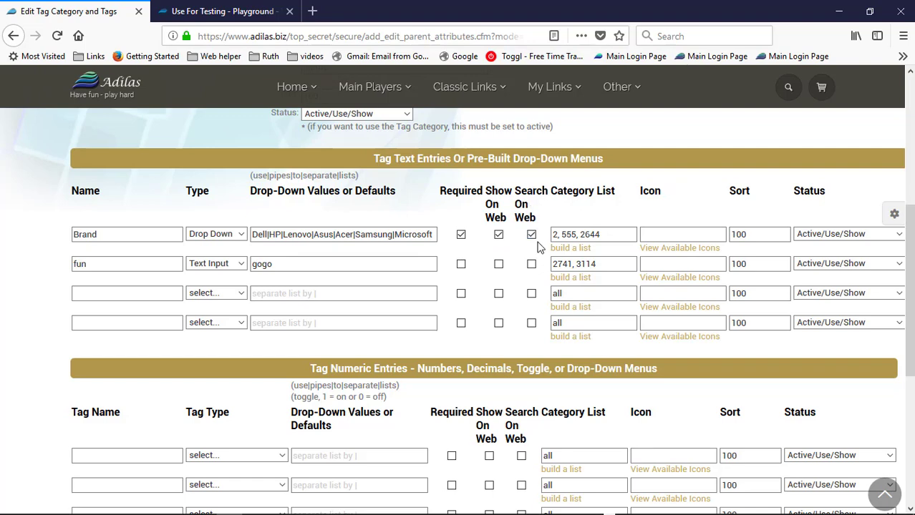
scroll(539, 246, up, 4)
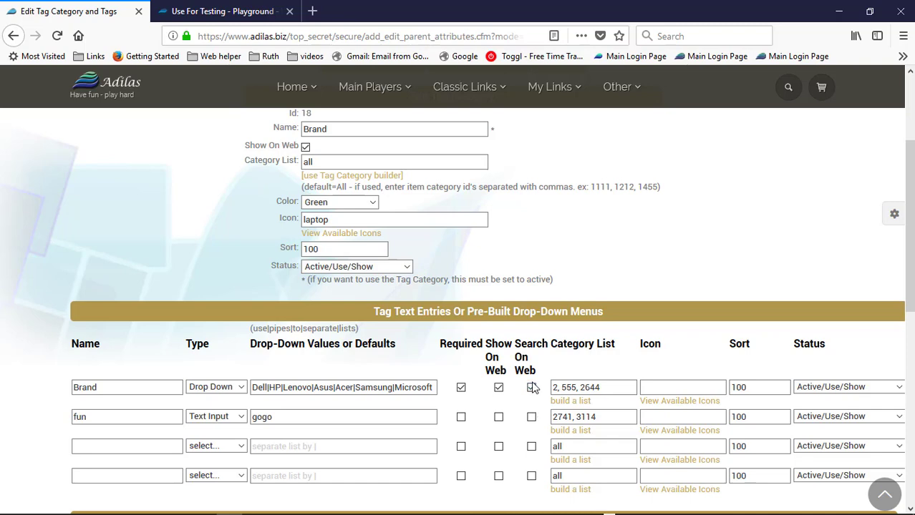
scroll(521, 348, down, 3)
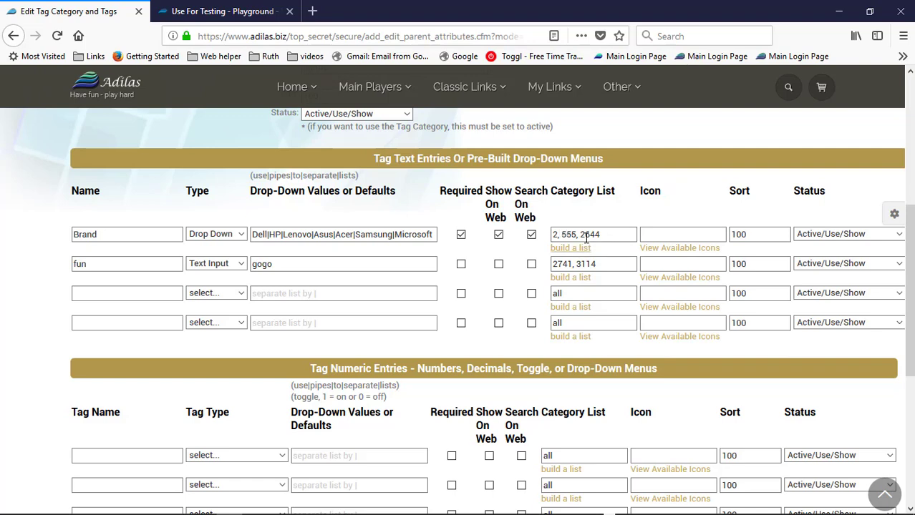
Compare the category lists of the Brand and fun tags, and check both tags' icon fields.
click(563, 234)
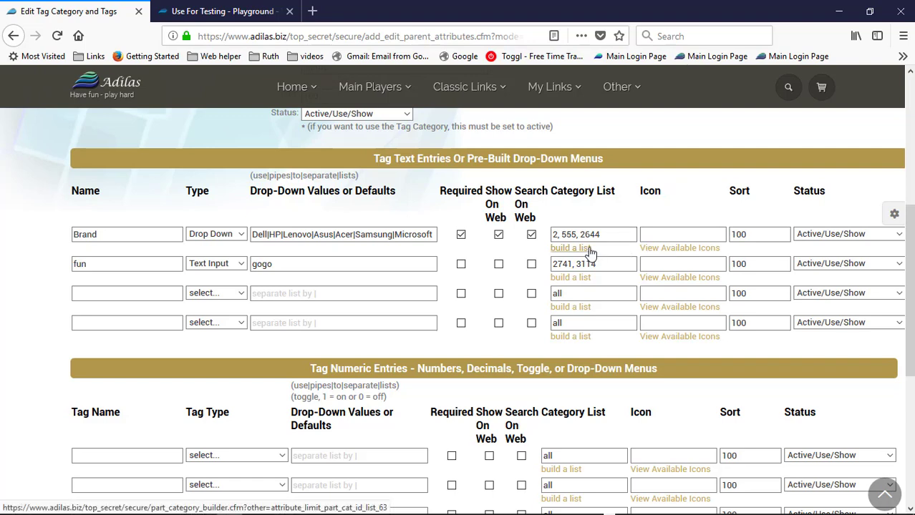
click(607, 264)
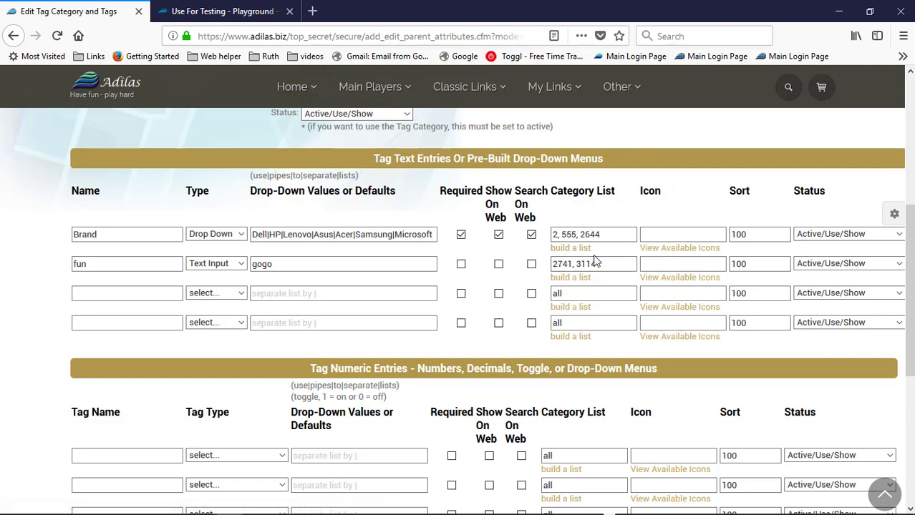
click(661, 263)
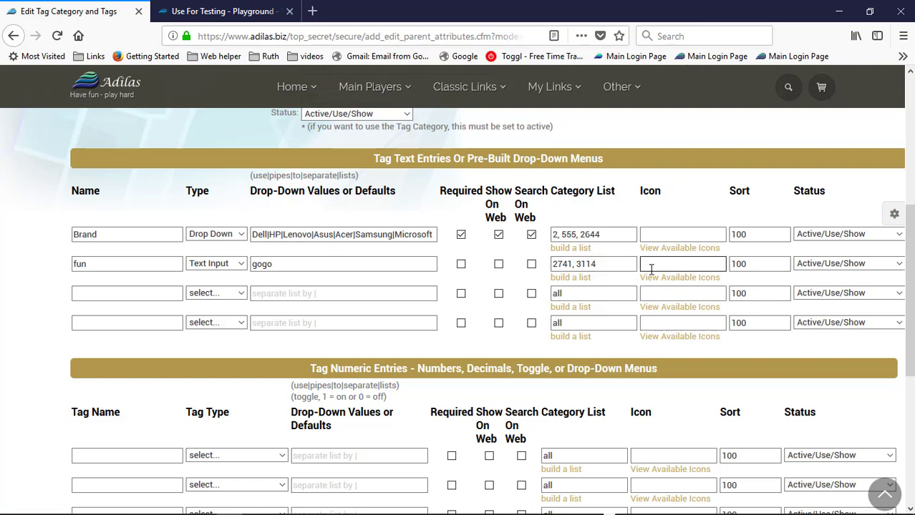
click(669, 238)
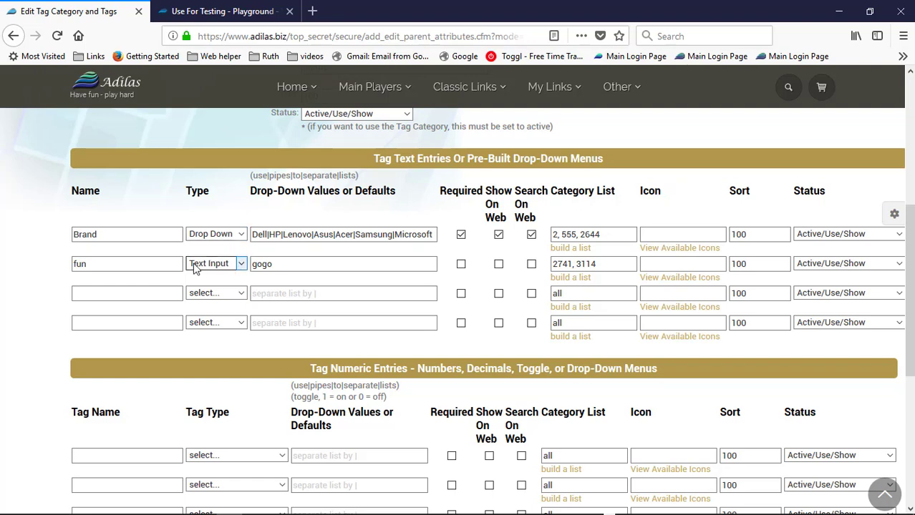
Set the types of the three blank numeric tags to Number, Drop Down and Toggle (values 1 or 0), in that order.
scroll(222, 286, down, 3)
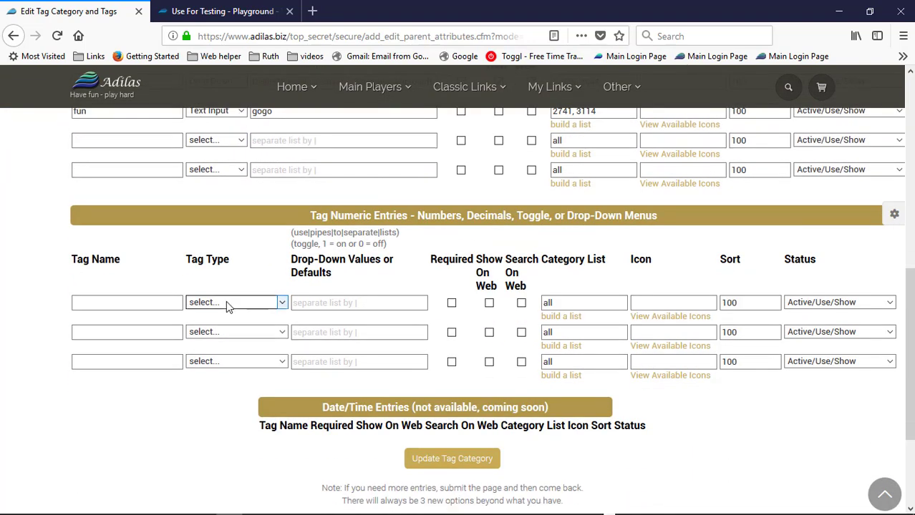
click(227, 303)
click(229, 333)
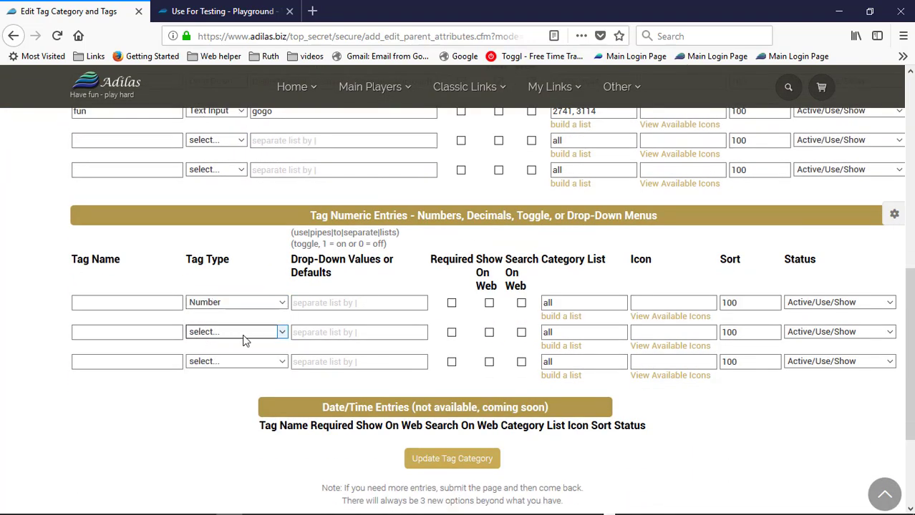
click(236, 336)
click(214, 396)
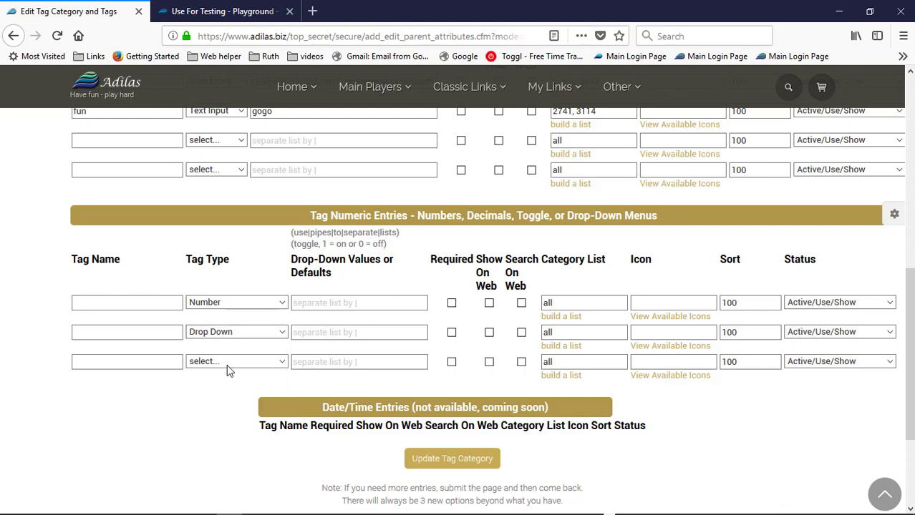
click(228, 367)
click(229, 407)
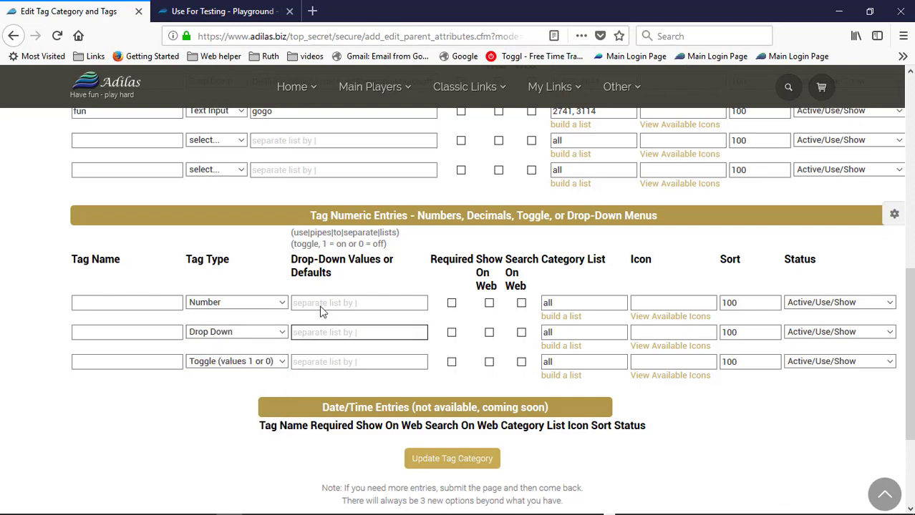
Enter 4657883 as the Number tag's default and highlight the fun tag's text default for comparison.
scroll(322, 311, up, 4)
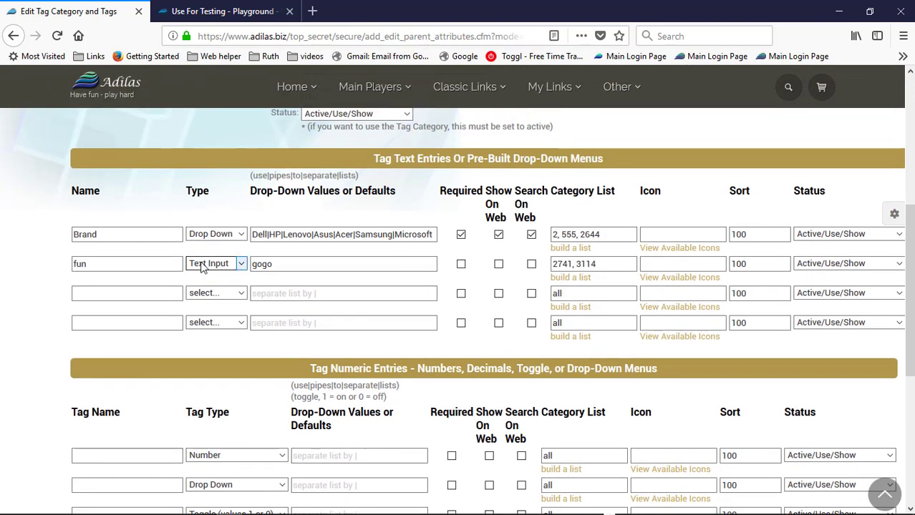
click(305, 456)
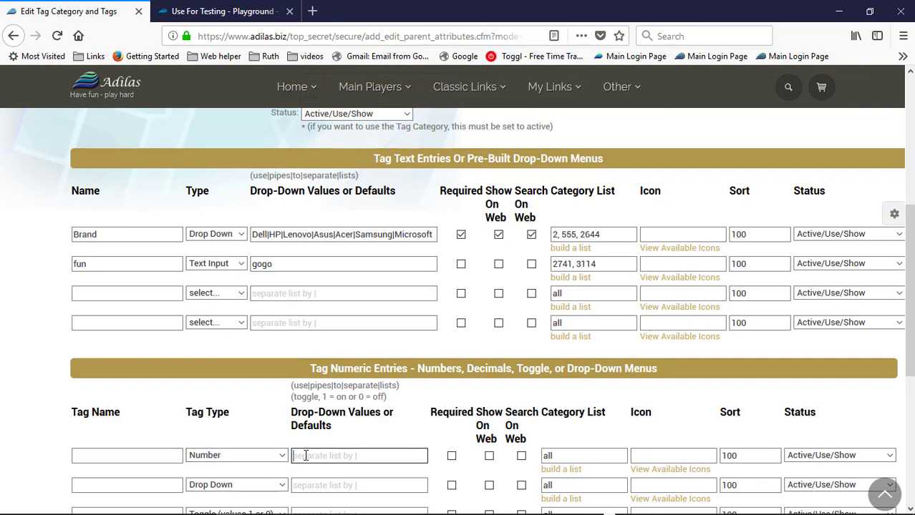
text(4657883)
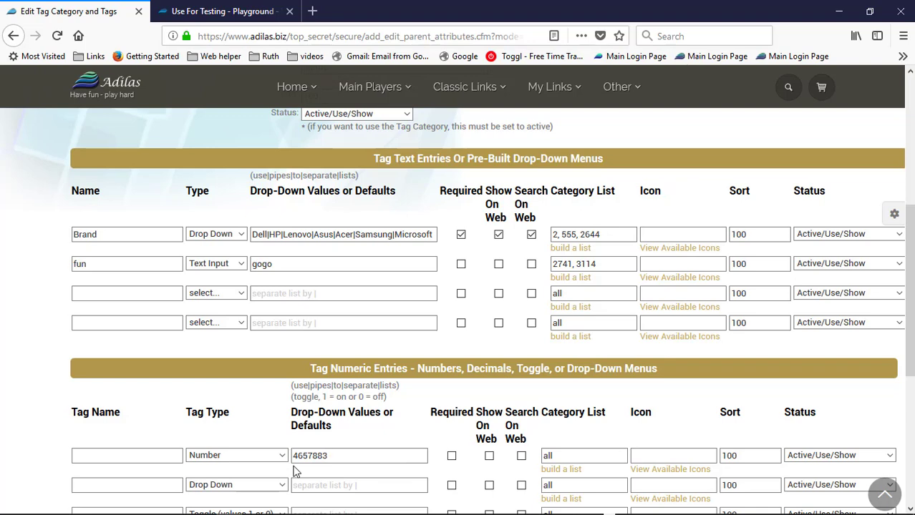
drag(273, 265, 251, 273)
Enter 3|4|5|6|gogo as the drop-down values of the numeric Drop Down tag.
scroll(251, 274, down, 3)
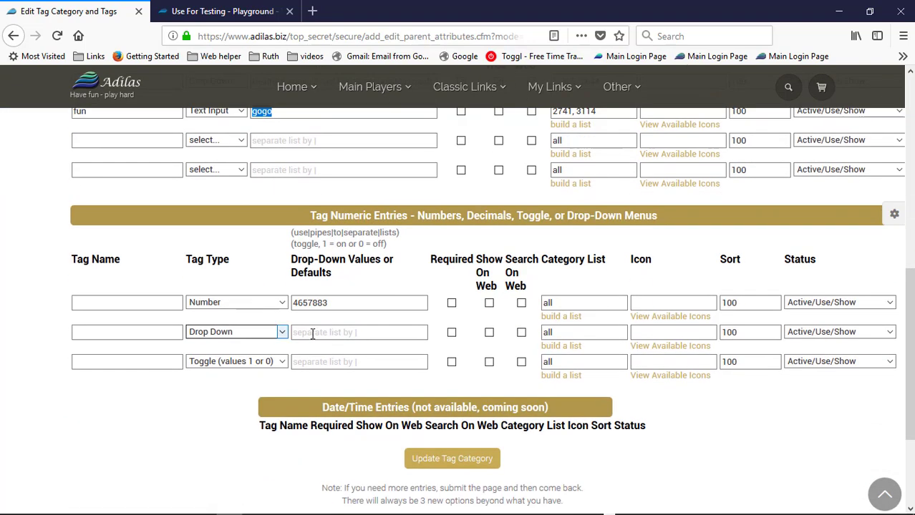
click(317, 334)
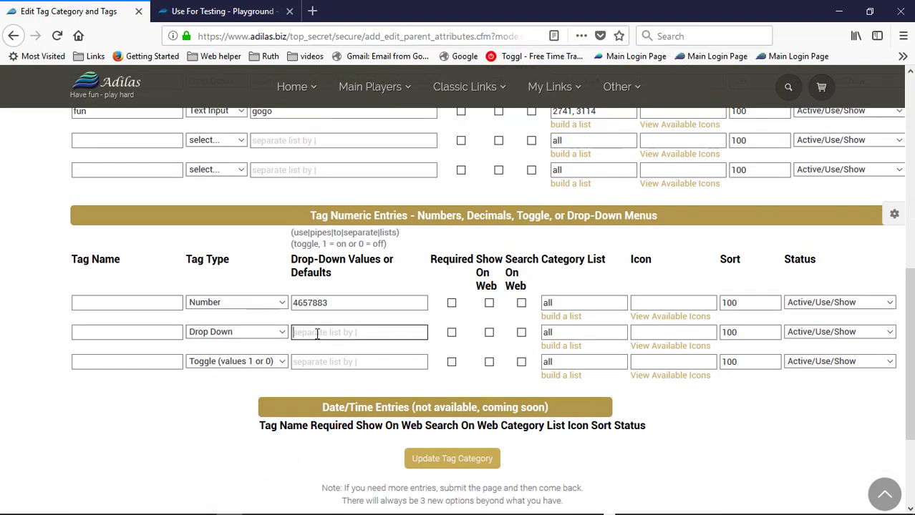
text(3|4|5|6|)
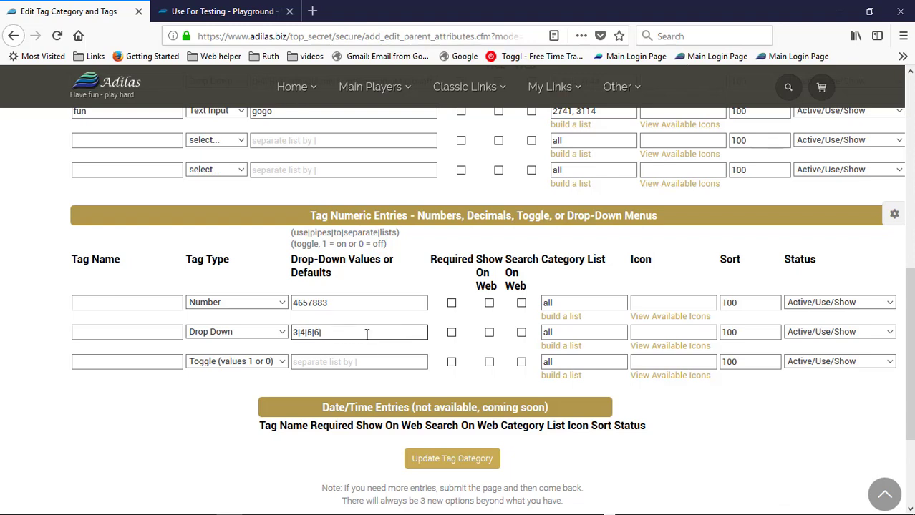
click(352, 309)
click(340, 342)
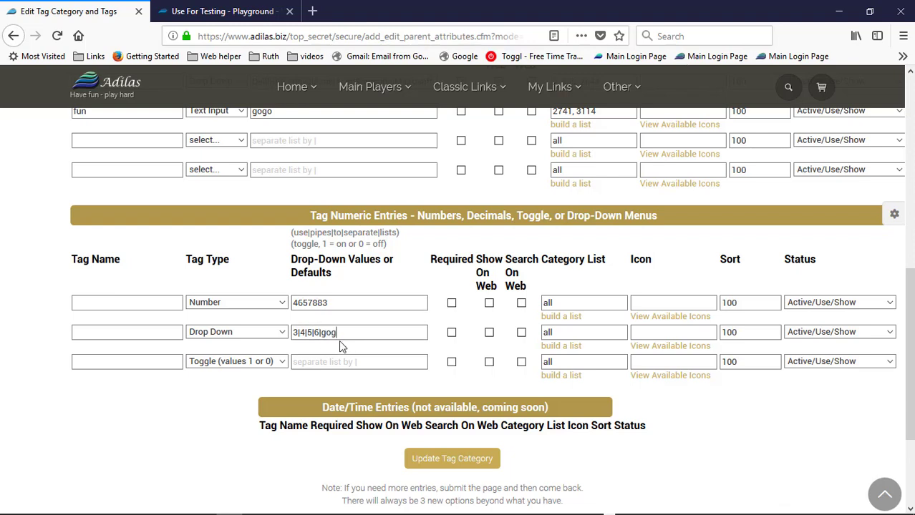
click(338, 340)
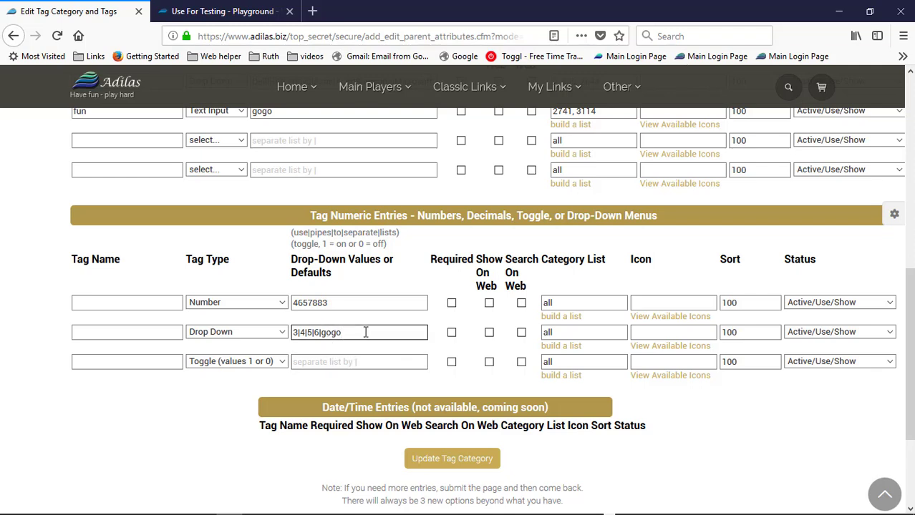
Set the default of the numeric Toggle tag to 0, trying 1 first.
click(362, 301)
click(342, 333)
click(321, 362)
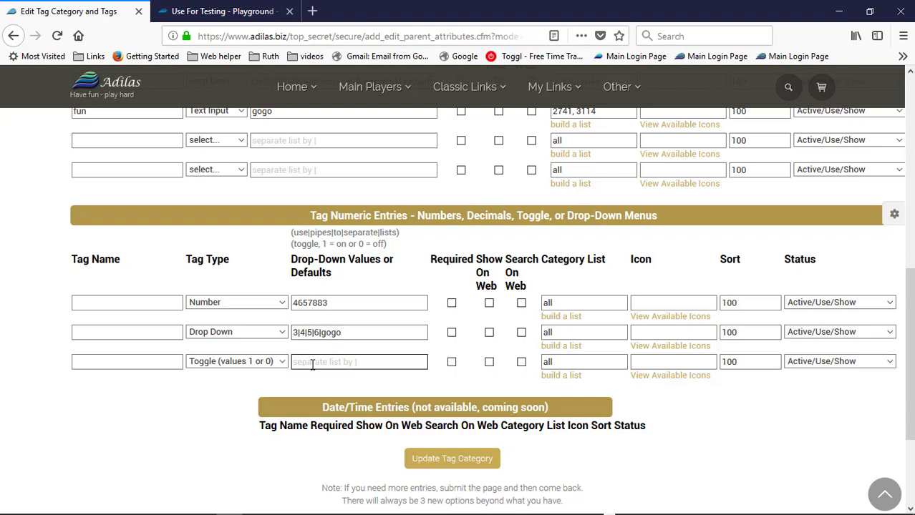
text(1)
key(BackSpace)
text(0)
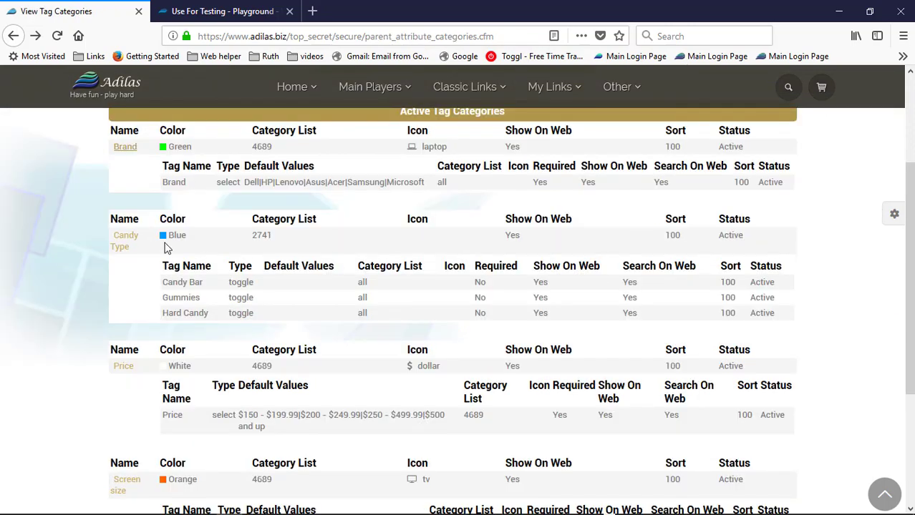
Open the Candy Type tag category and examine the names and types of its numeric tags.
click(120, 239)
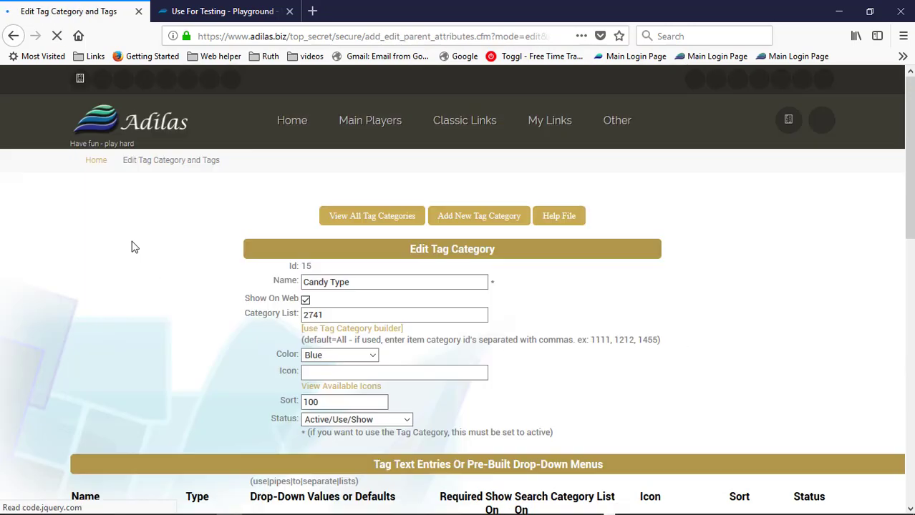
scroll(279, 326, down, 8)
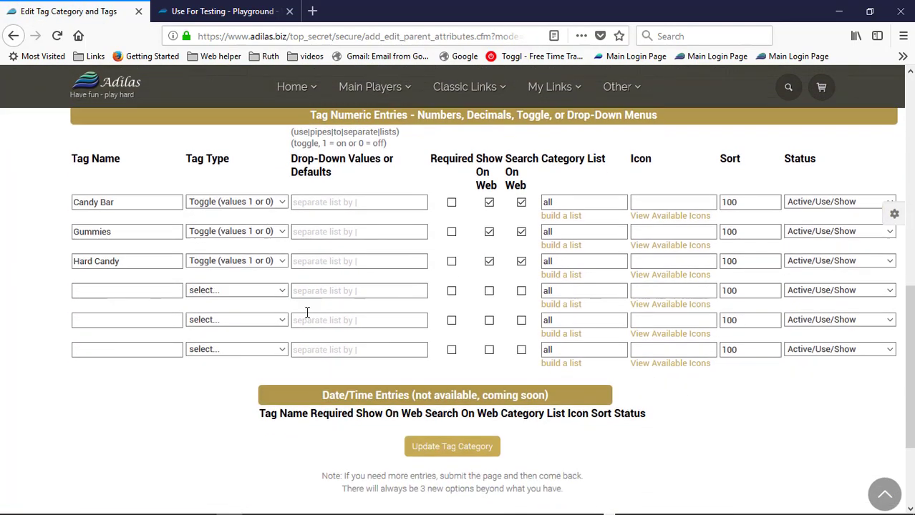
click(121, 197)
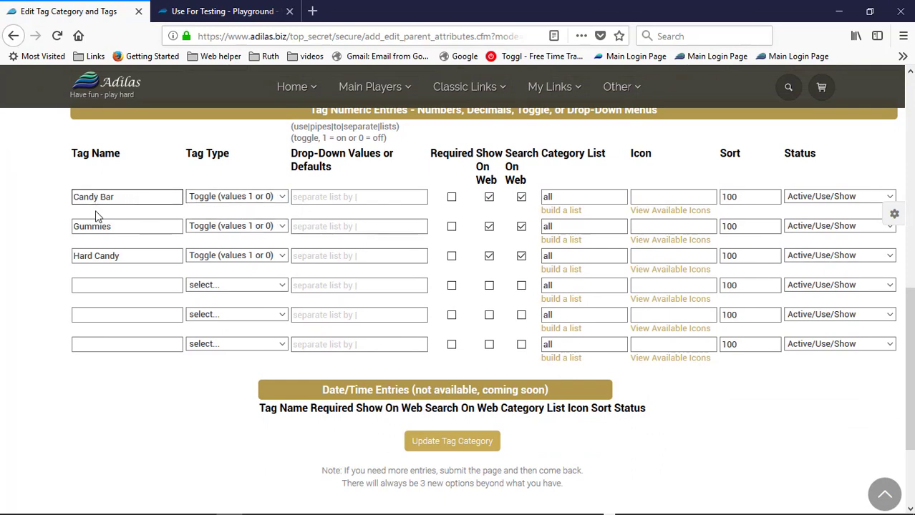
key(Tab)
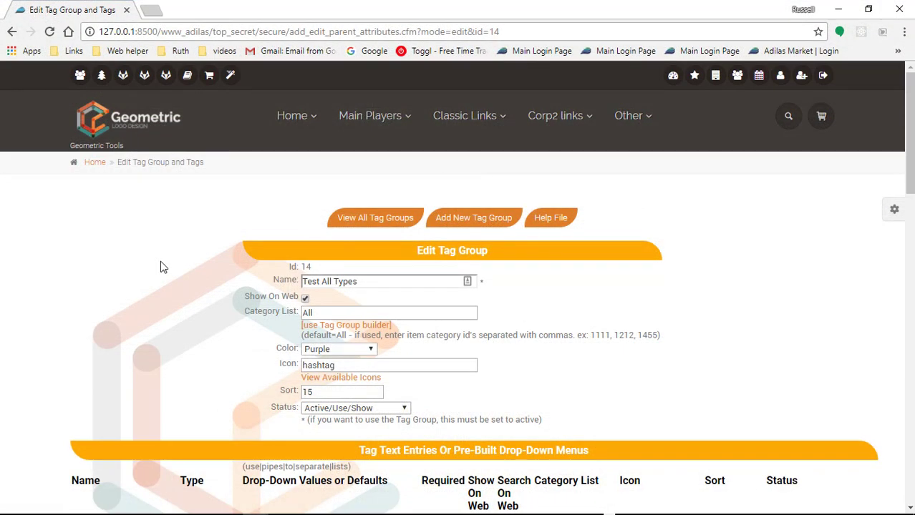
Examine the text and numeric tags of the Test All Types tag group, including their types, defaults and required settings.
scroll(207, 247, down, 5)
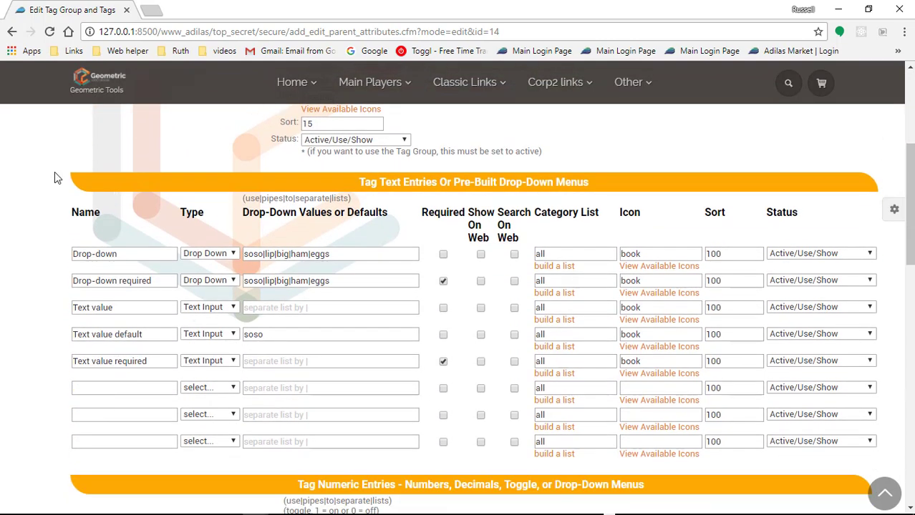
scroll(55, 172, down, 1)
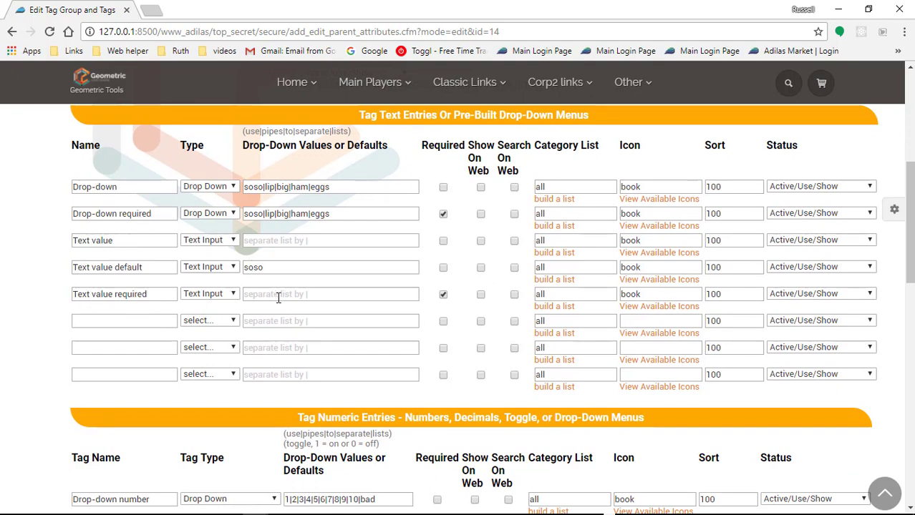
scroll(176, 334, down, 5)
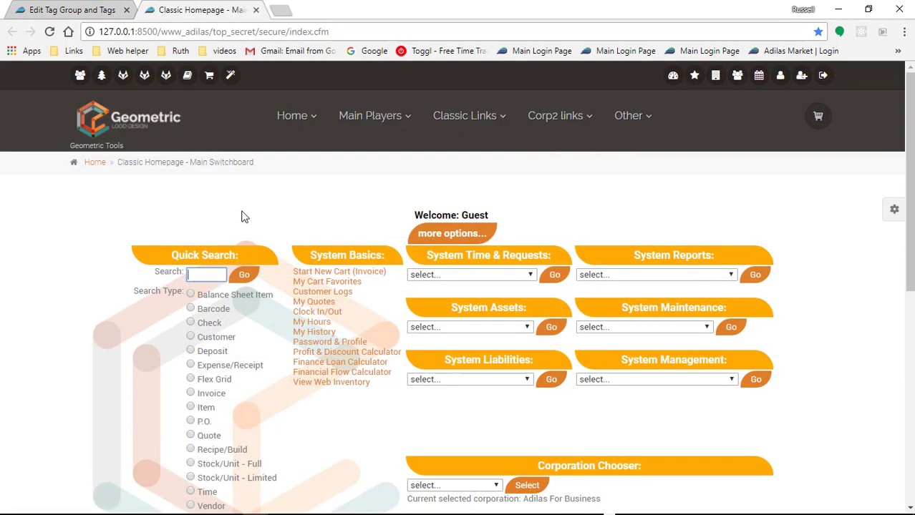
Search the parts inventory for candy.
click(301, 119)
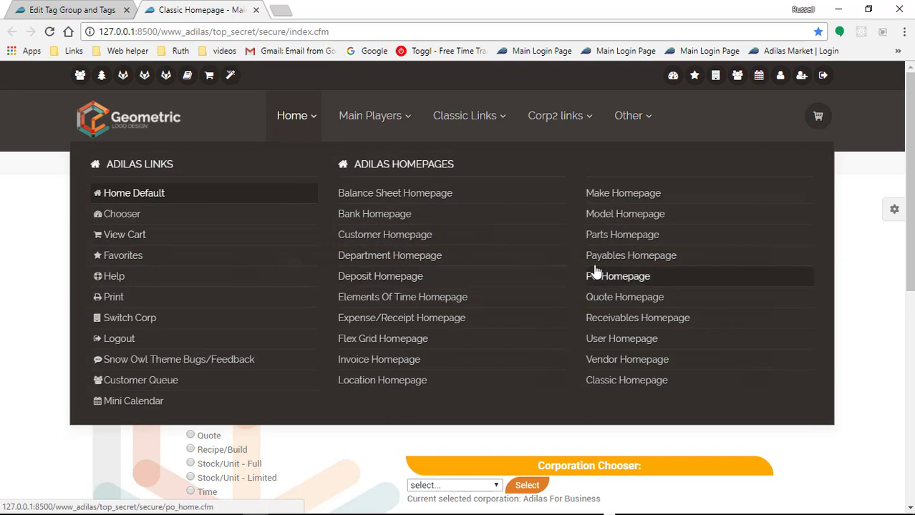
click(616, 236)
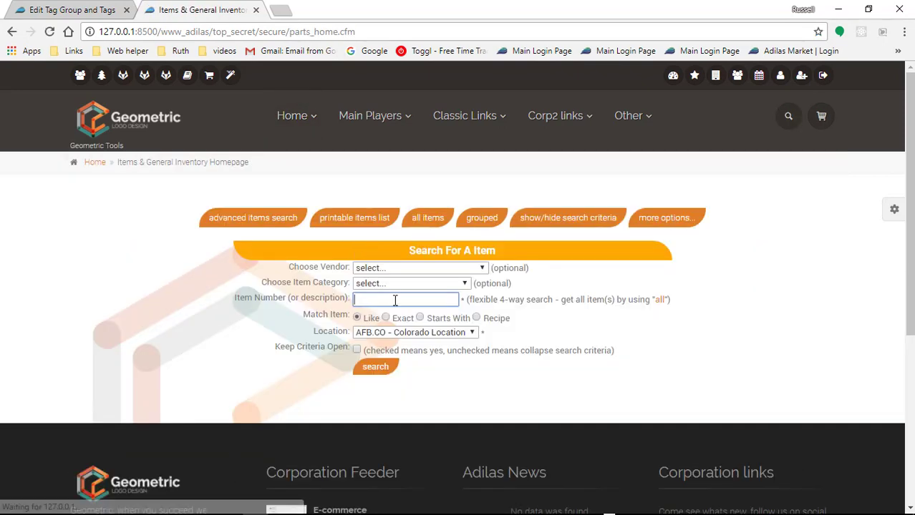
text(candy)
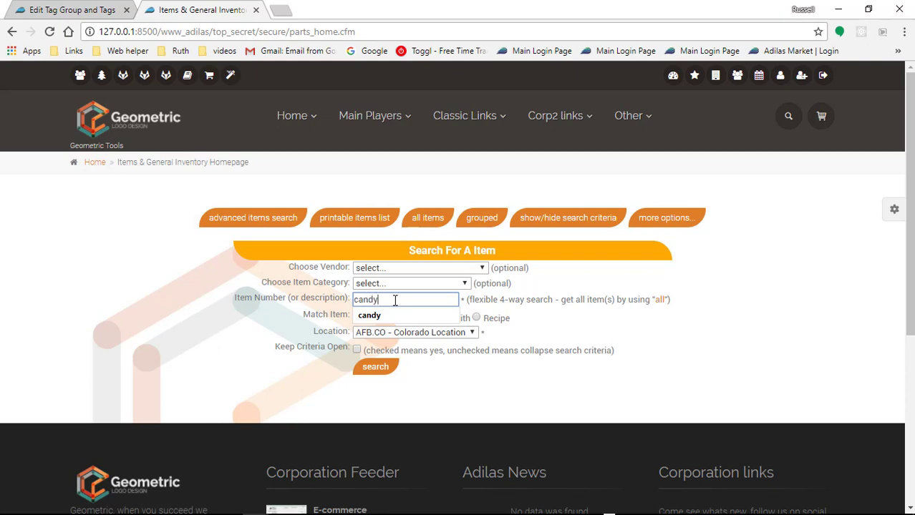
key(Return)
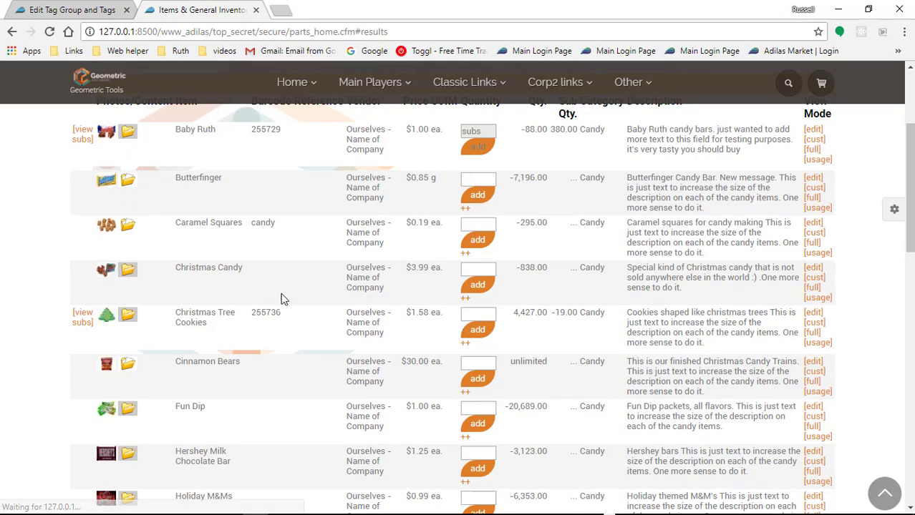
Open the Caramel Squares item for editing and go to its add/edit tags page.
click(813, 225)
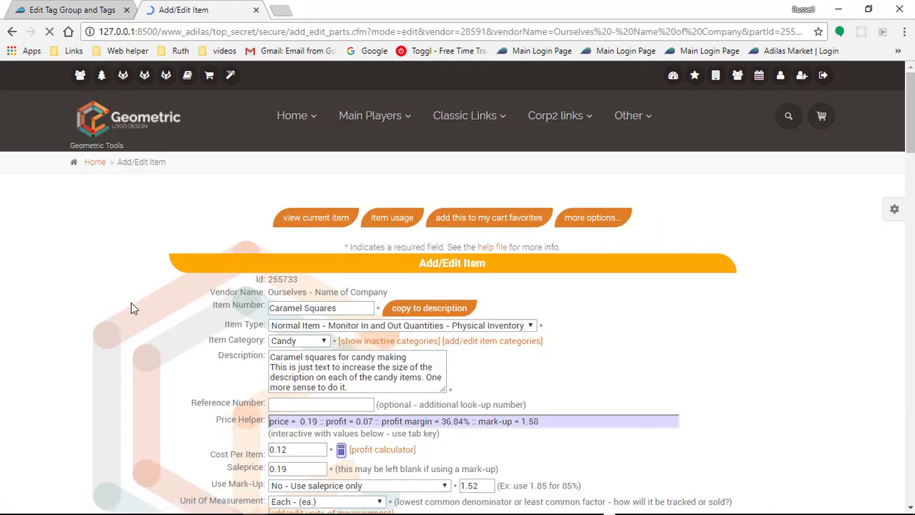
scroll(131, 302, down, 5)
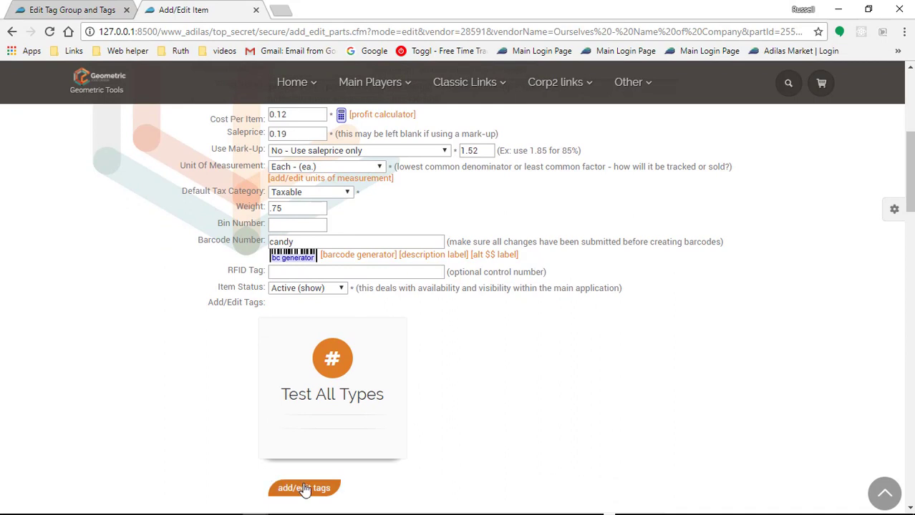
click(296, 488)
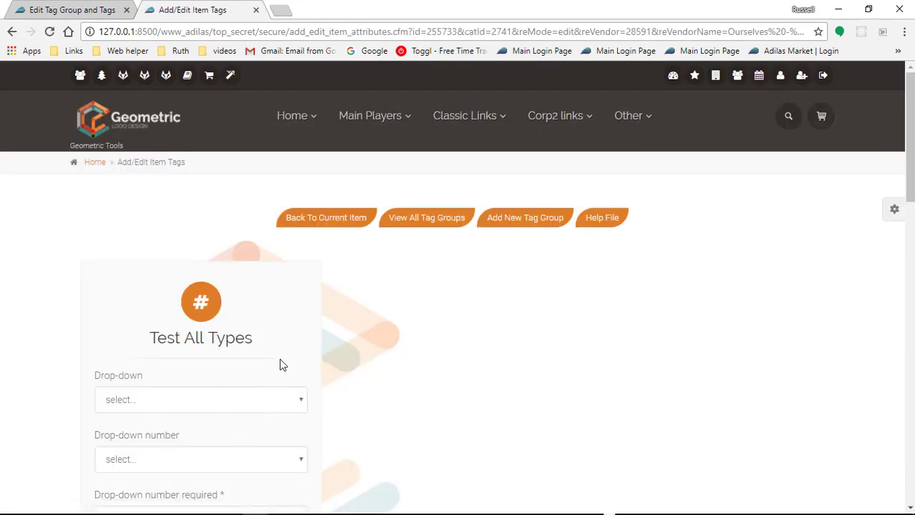
Set the Drop-down tag of the Test All Types group to soso and try to submit the item's tags.
scroll(270, 326, down, 2)
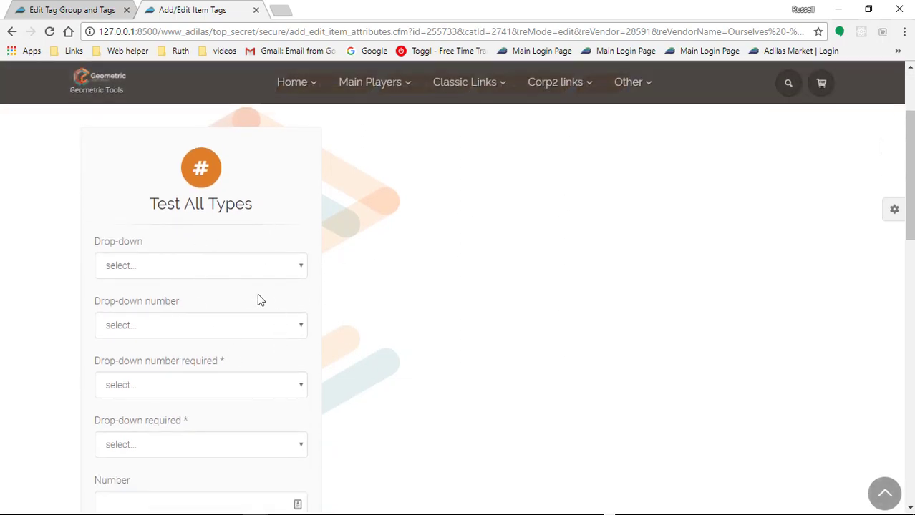
scroll(213, 279, down, 1)
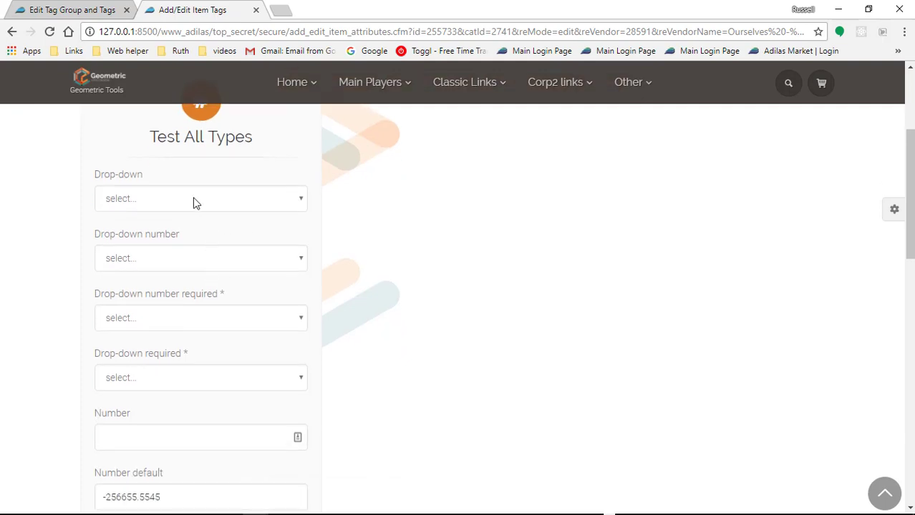
click(158, 206)
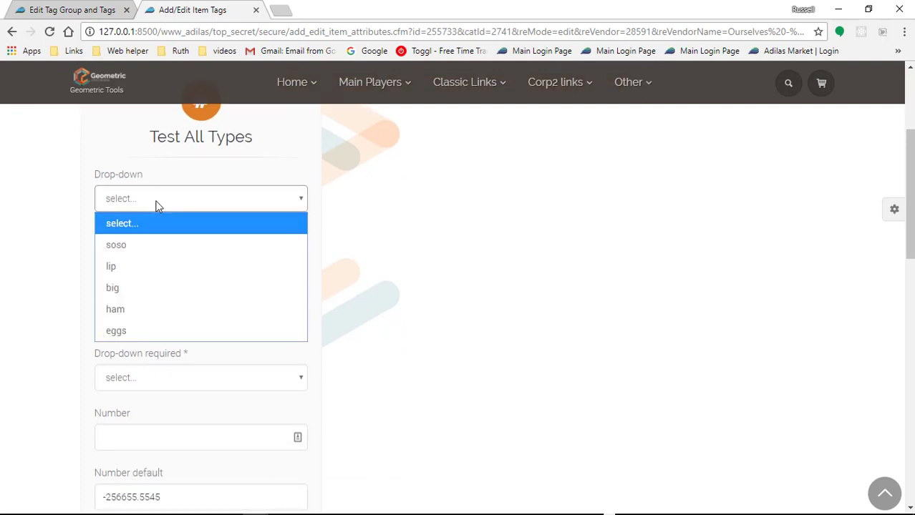
click(148, 246)
scroll(159, 322, down, 5)
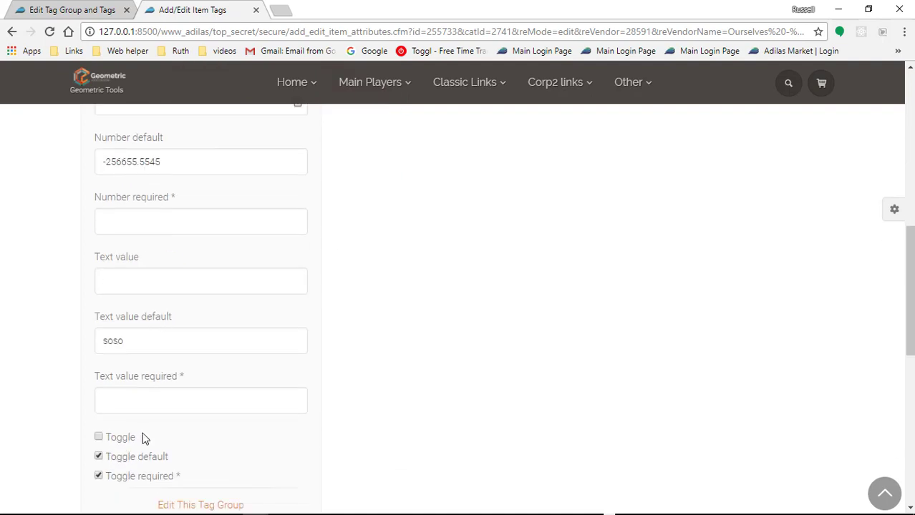
scroll(144, 438, down, 3)
click(134, 381)
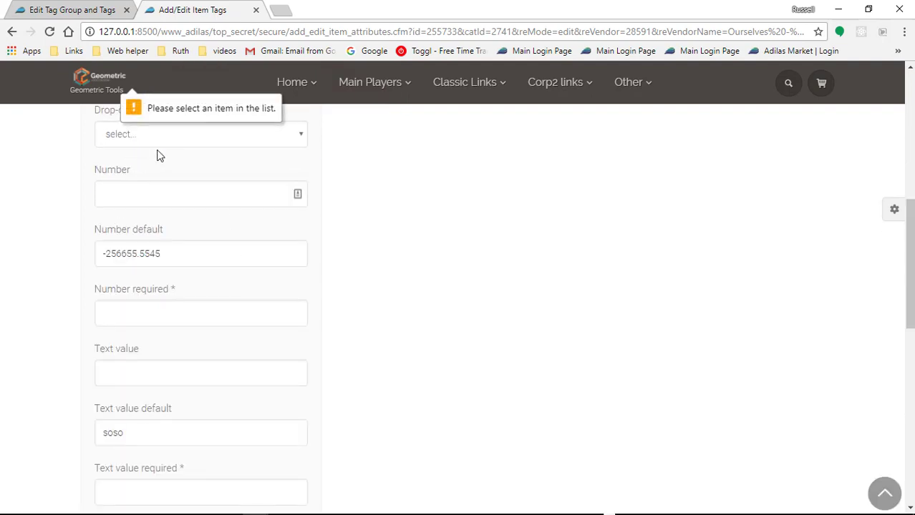
Choose 10 for Drop-down number, 7 for Drop-down number required and ham for Drop-down required.
scroll(215, 244, up, 2)
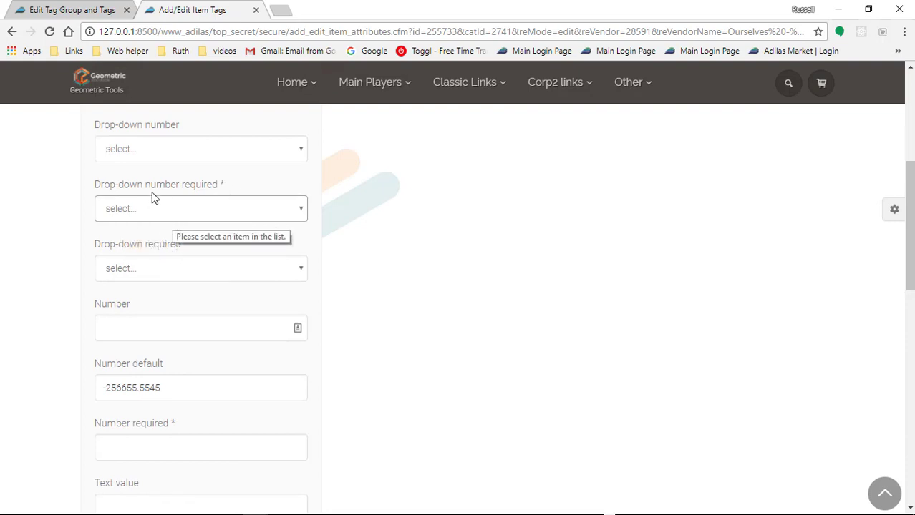
scroll(165, 215, up, 2)
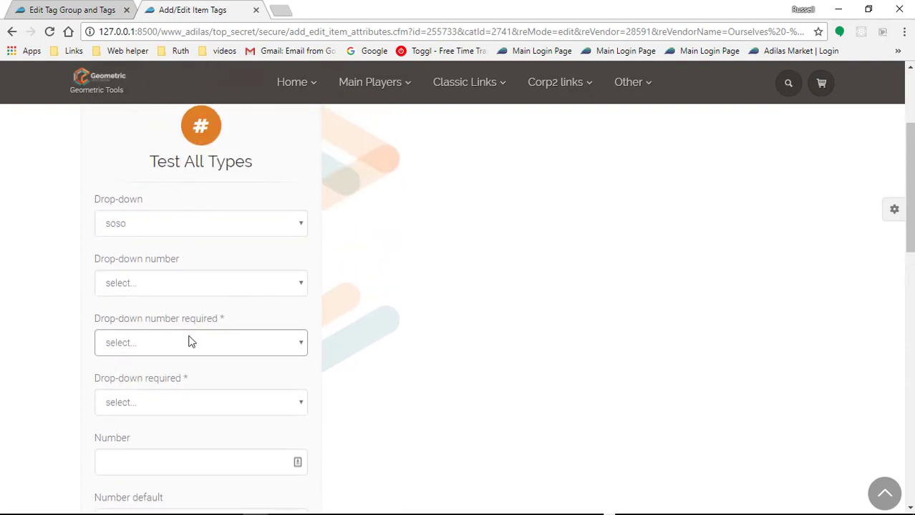
click(174, 283)
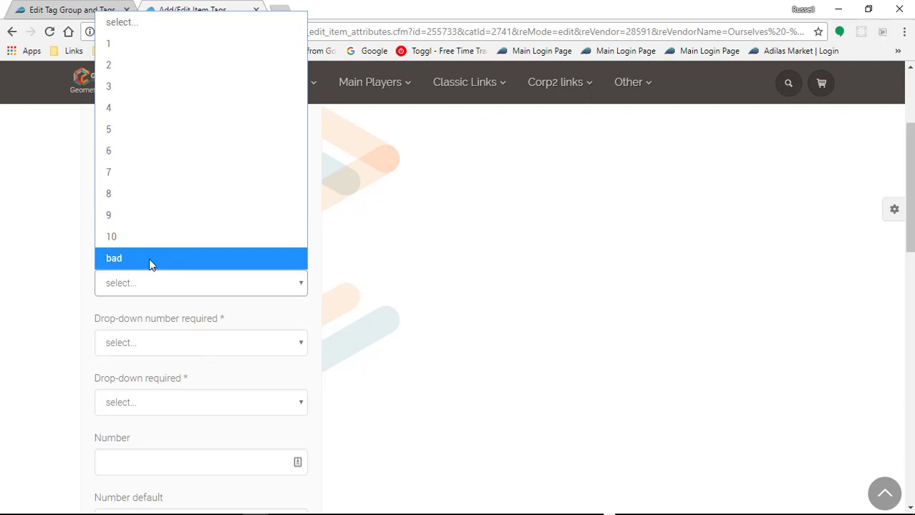
click(134, 241)
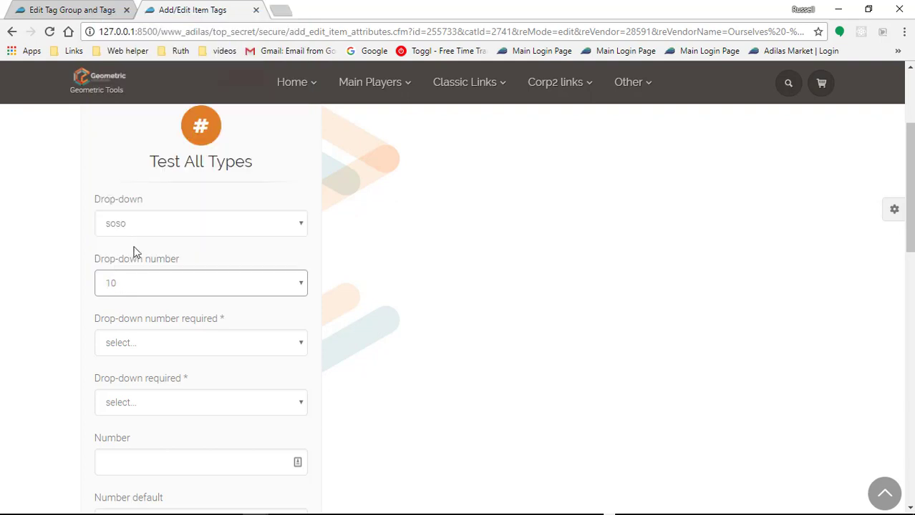
click(160, 351)
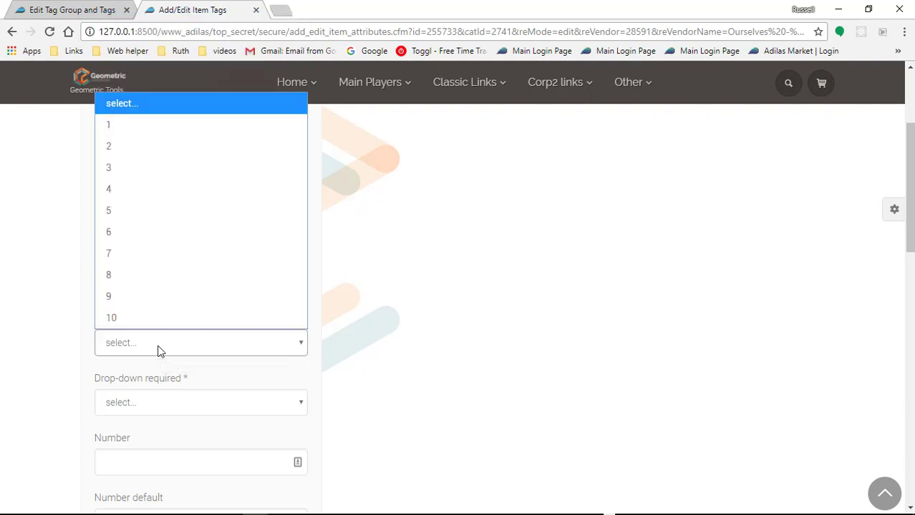
click(140, 254)
scroll(127, 204, down, 2)
scroll(180, 212, down, 1)
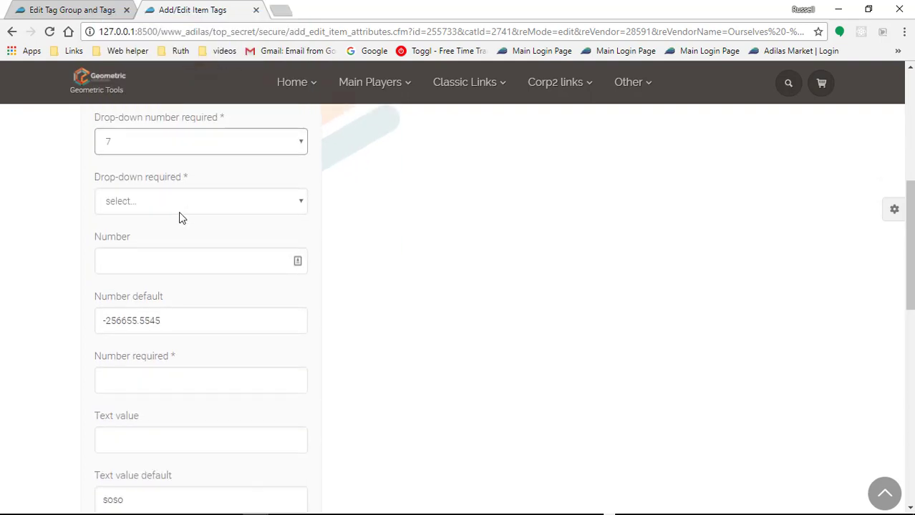
click(176, 204)
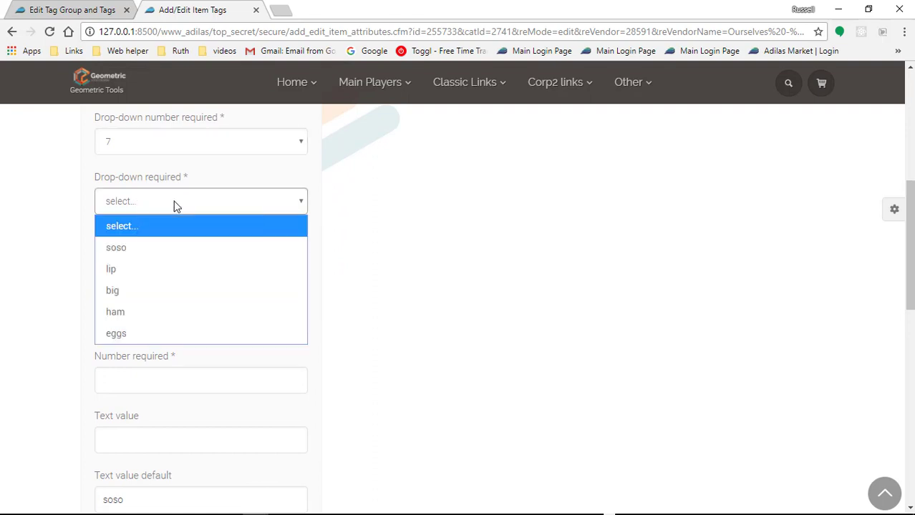
click(145, 313)
Enter 33 as the Number tag and 55 as the Number required tag.
click(149, 263)
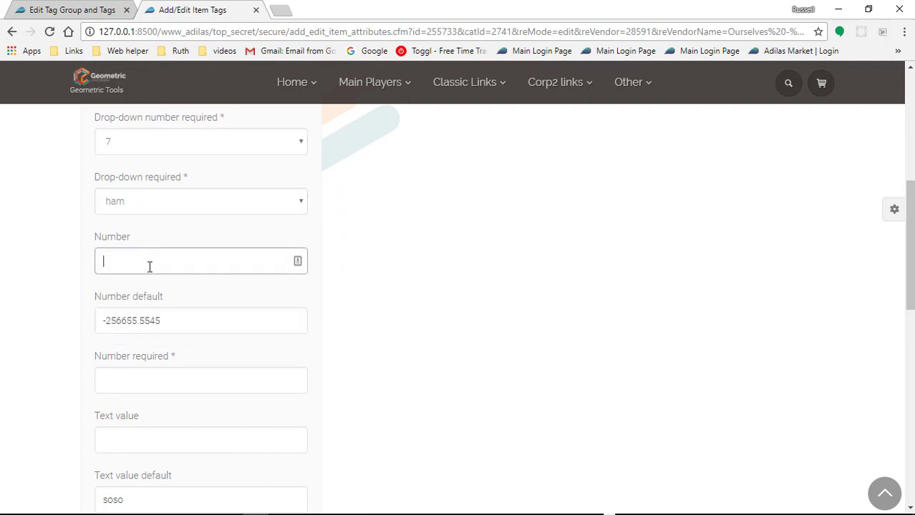
text(33)
scroll(187, 320, up, 1)
scroll(171, 290, down, 4)
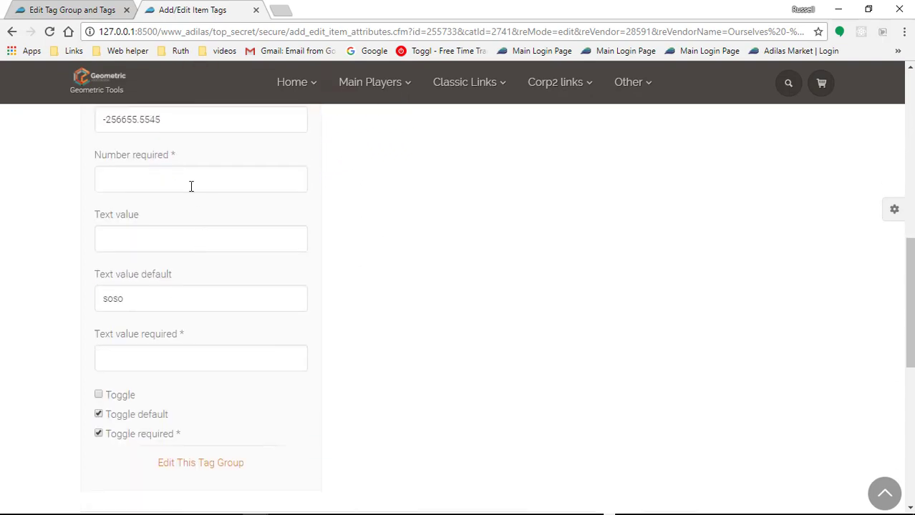
scroll(180, 186, up, 2)
scroll(194, 218, down, 1)
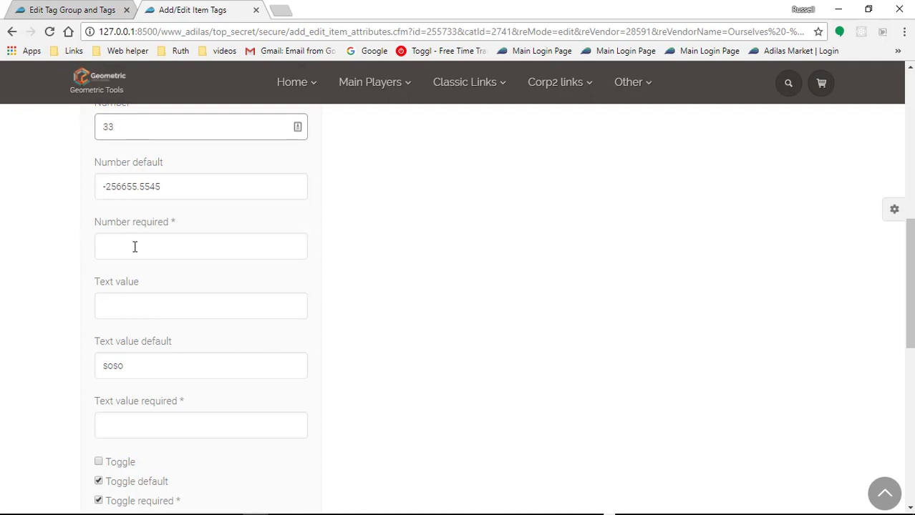
scroll(143, 272, up, 3)
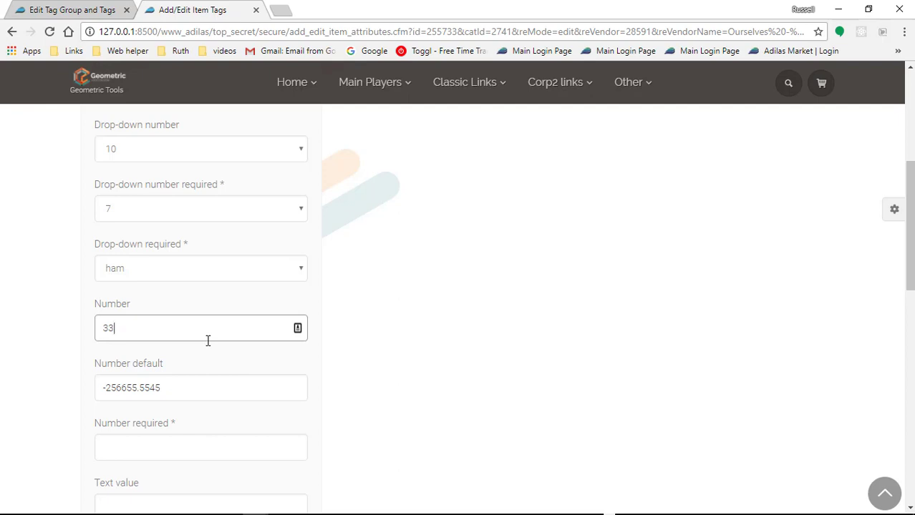
scroll(208, 334, down, 2)
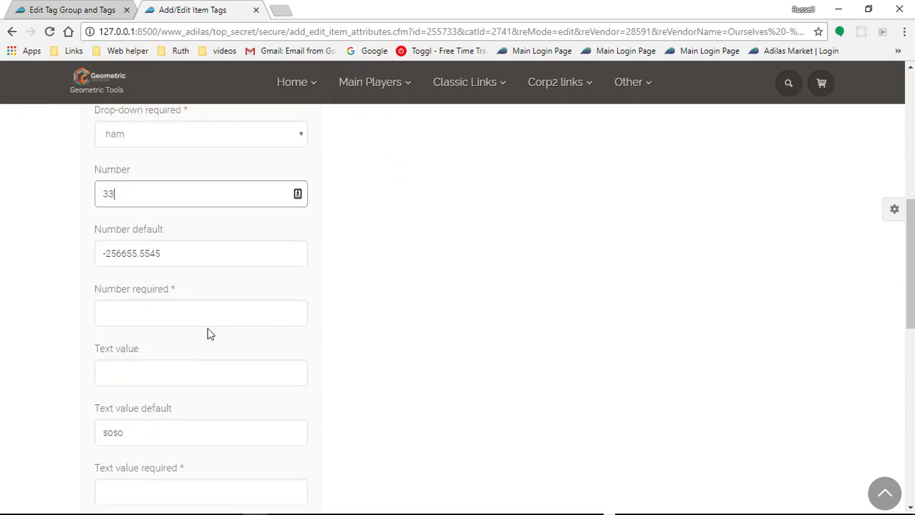
click(161, 312)
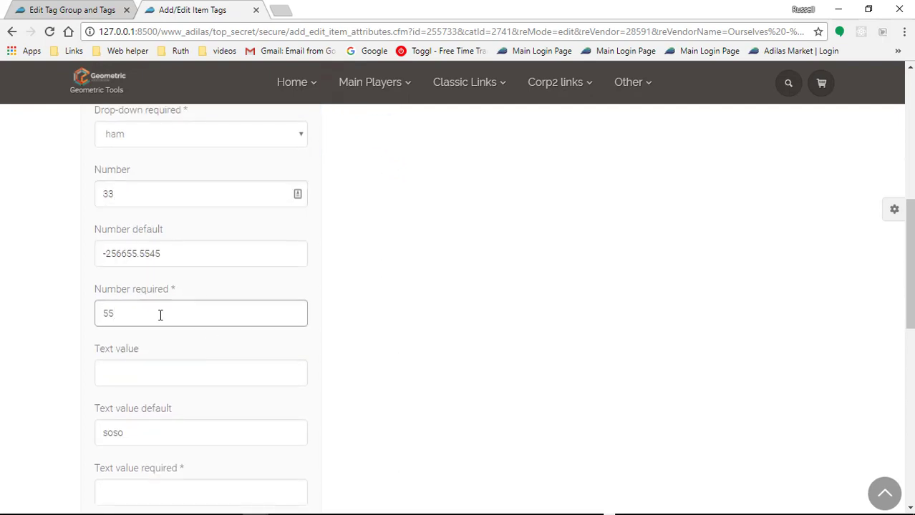
scroll(161, 315, down, 3)
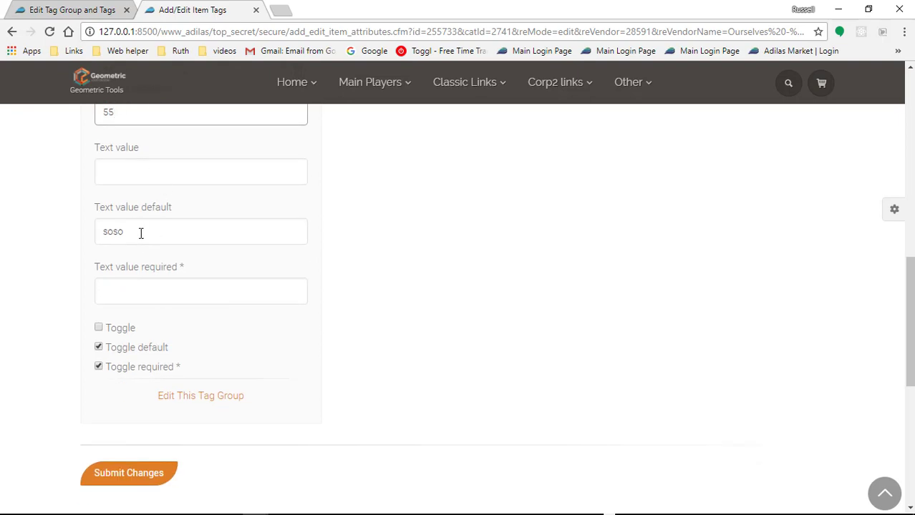
Enter fun as the Text value required tag, keeping the default text and number values.
drag(128, 235, 90, 239)
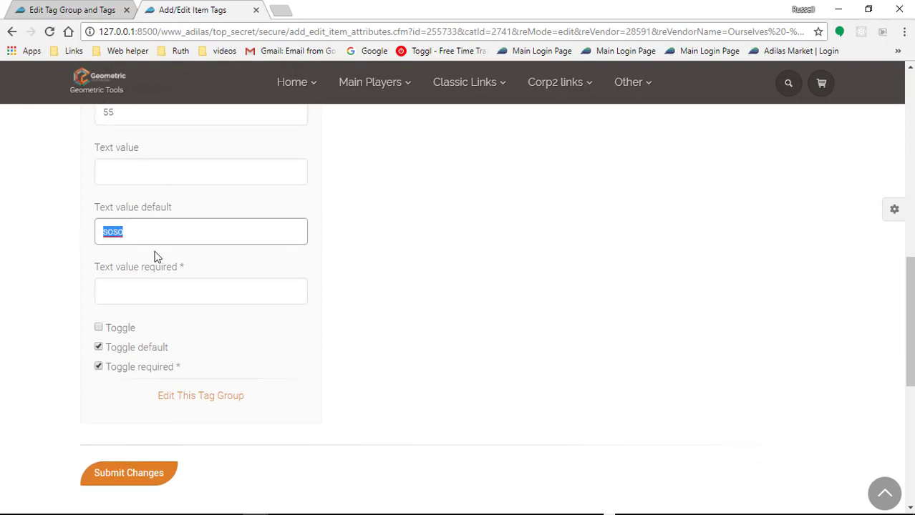
scroll(154, 247, up, 3)
drag(175, 253, 78, 260)
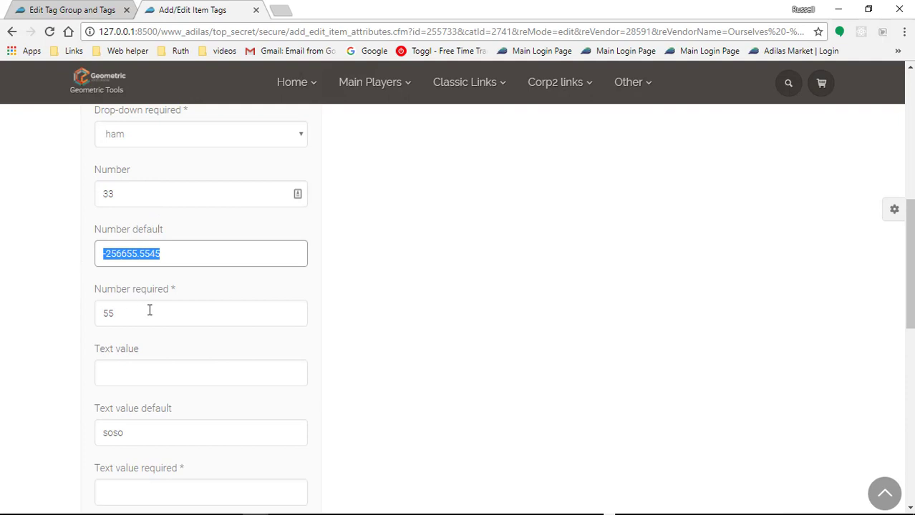
scroll(150, 310, down, 3)
click(127, 294)
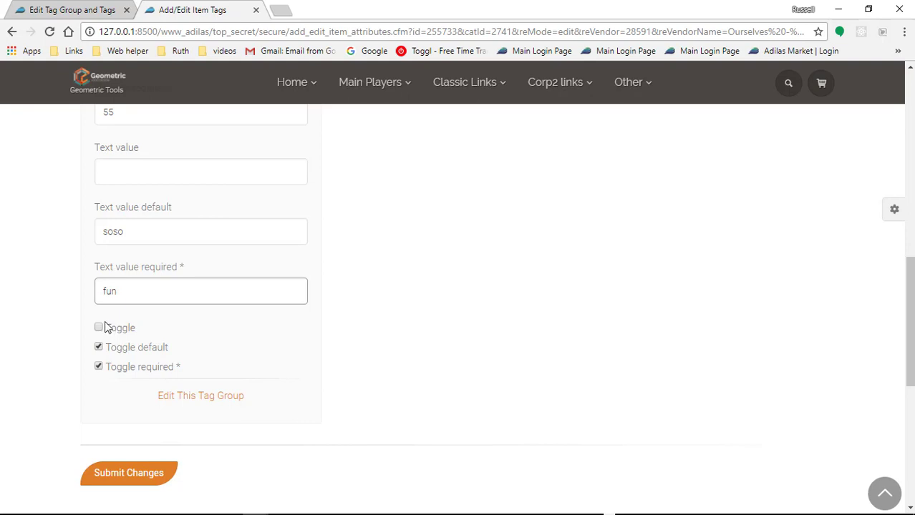
Turn off Toggle default, leave Toggle required on, and submit the item's tag changes.
click(99, 366)
click(99, 349)
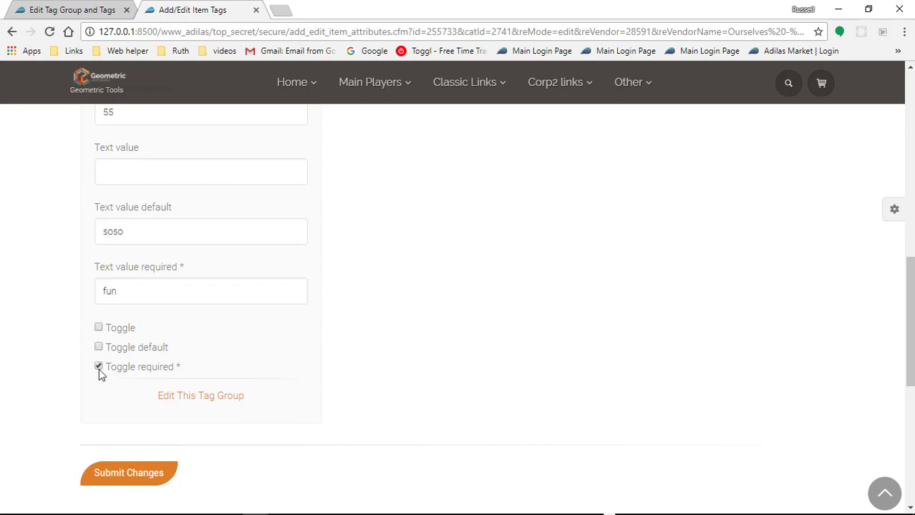
click(98, 365)
click(140, 479)
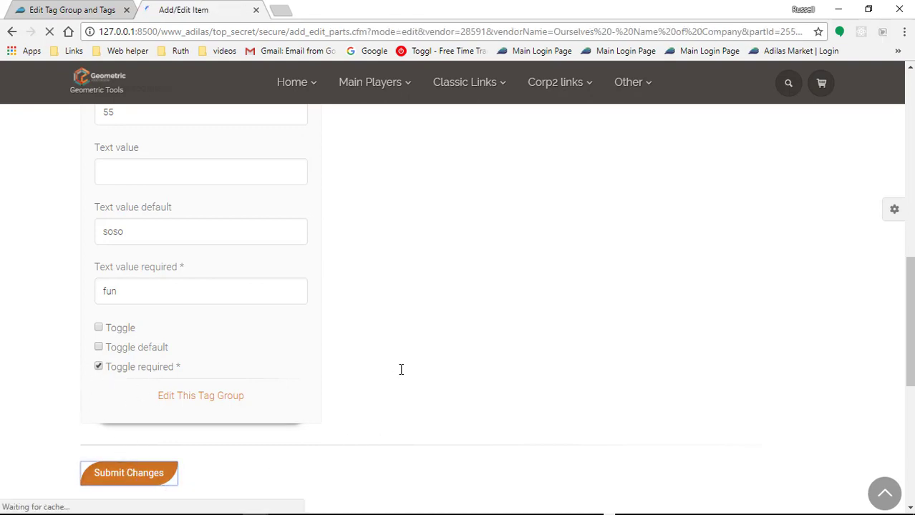
scroll(214, 280, down, 3)
scroll(215, 280, down, 3)
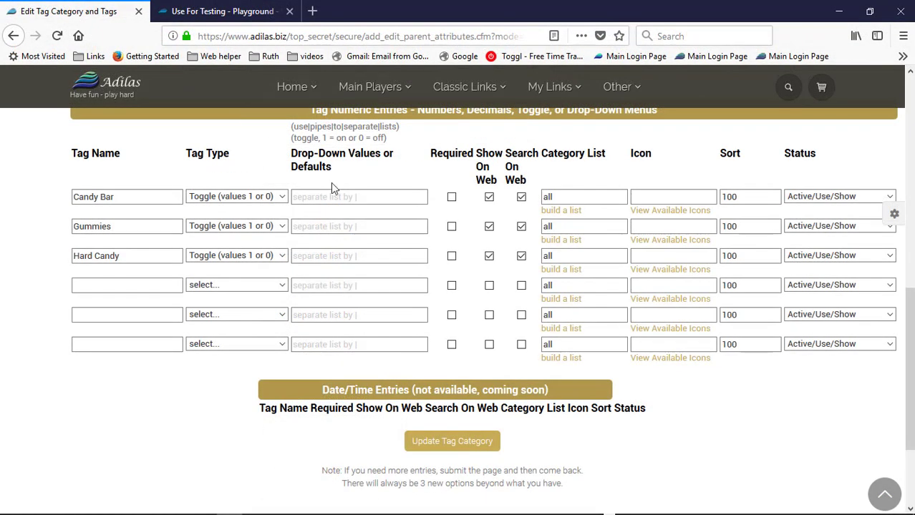
Open the Parts homepage on the adilas.biz site and search its items for candy.
mouse_move(310, 87)
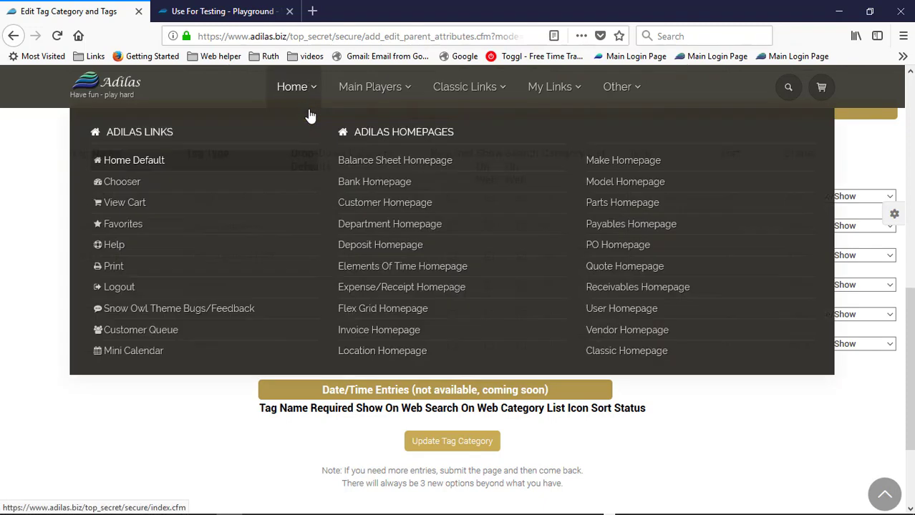
click(624, 206)
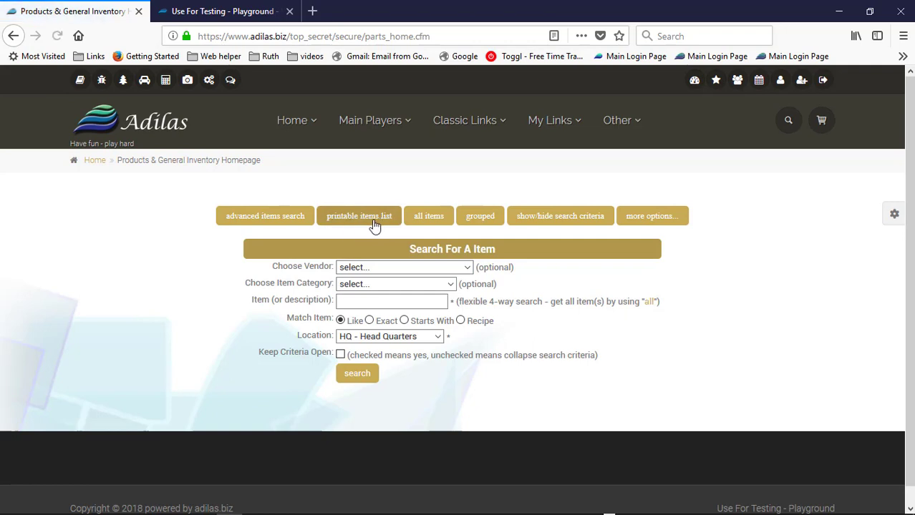
click(368, 302)
text(c)
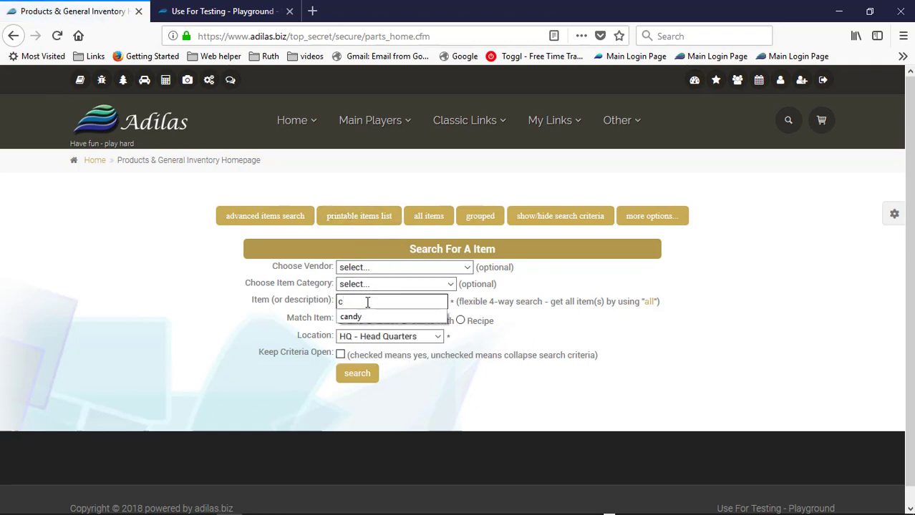
text(andy)
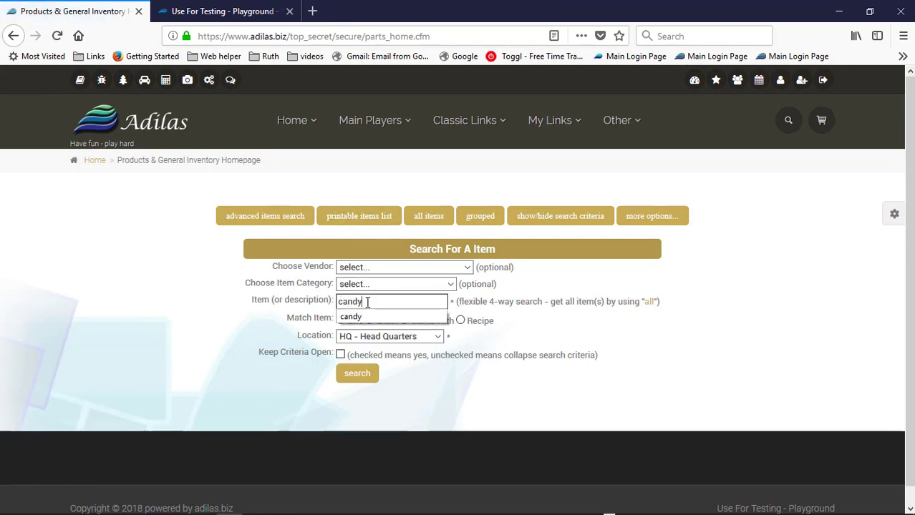
key(Return)
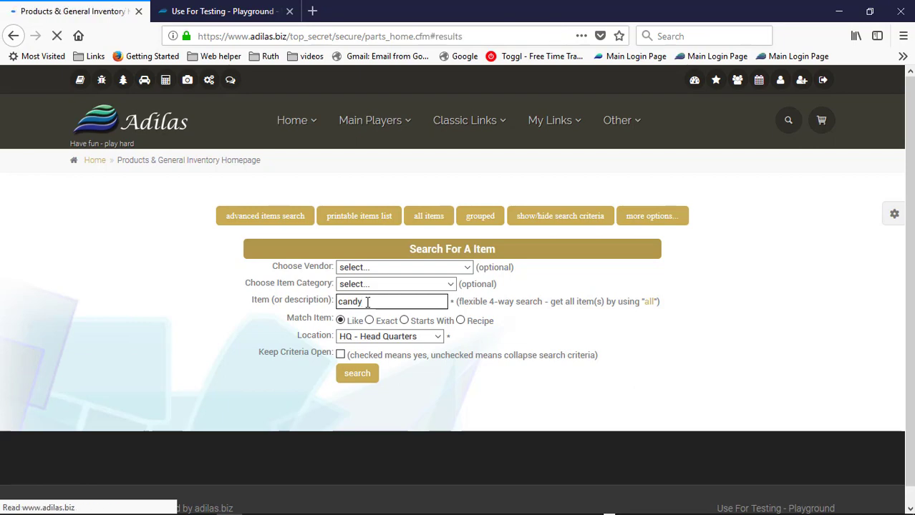
Open the Hot Tamales item for editing and find its add/edit tags section.
scroll(341, 356, down, 3)
scroll(341, 356, down, 4)
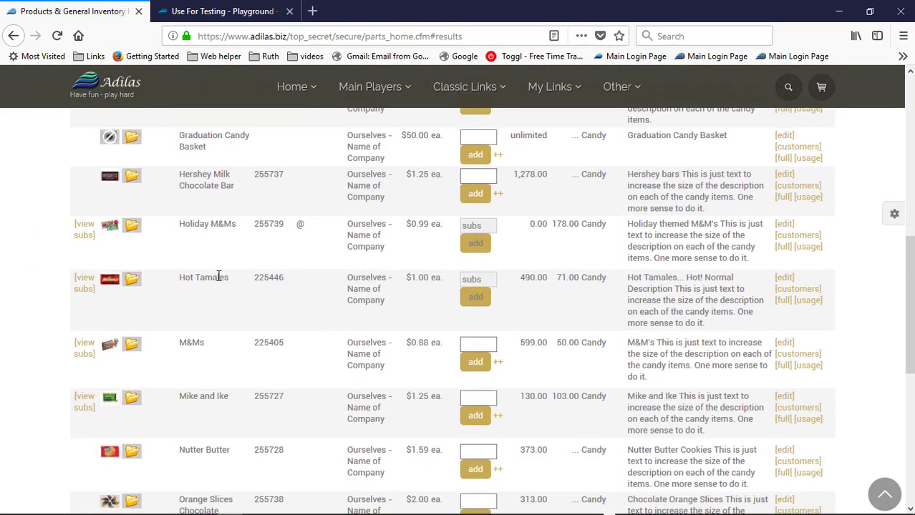
click(783, 279)
scroll(418, 303, down, 5)
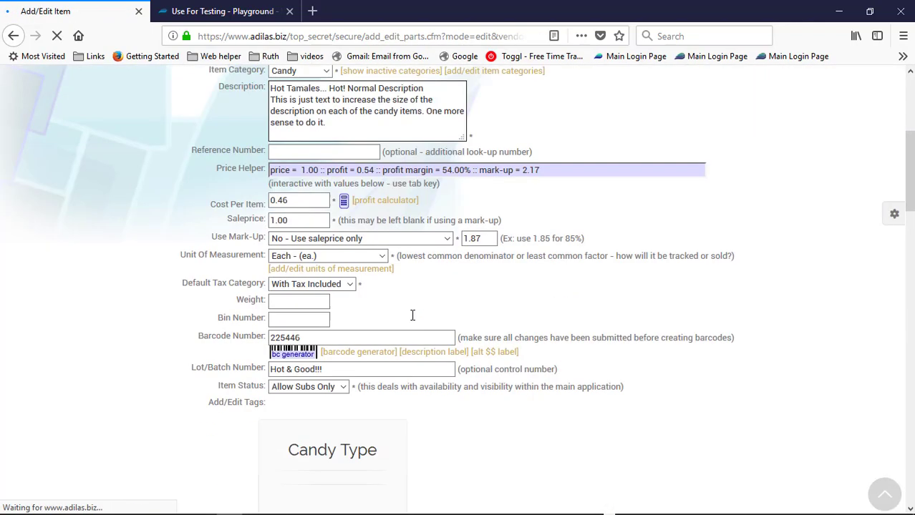
scroll(411, 321, down, 3)
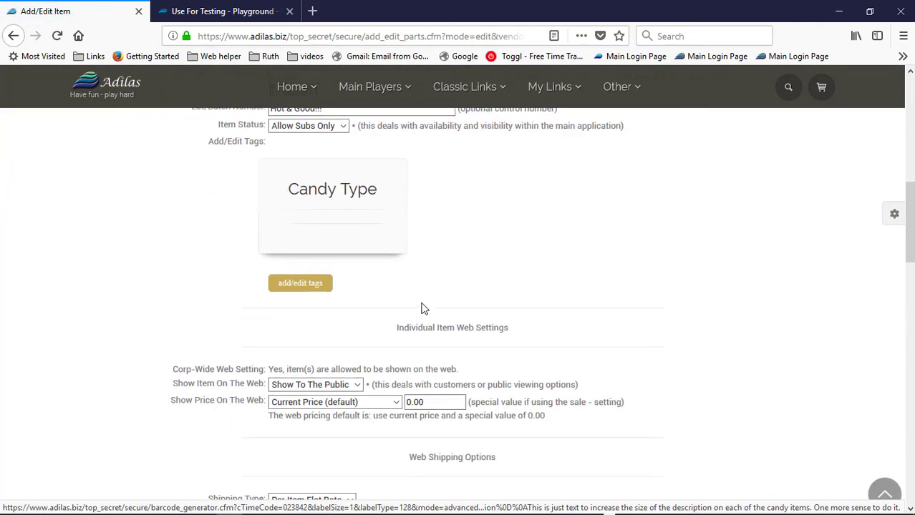
Assign the Gummies tag of the Candy Type category to Hot Tamales and submit the changes.
click(304, 285)
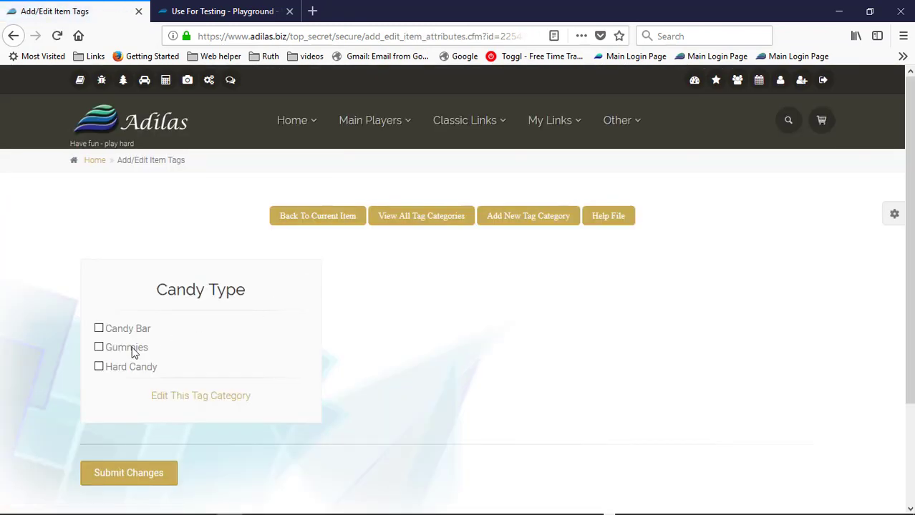
click(99, 347)
click(129, 479)
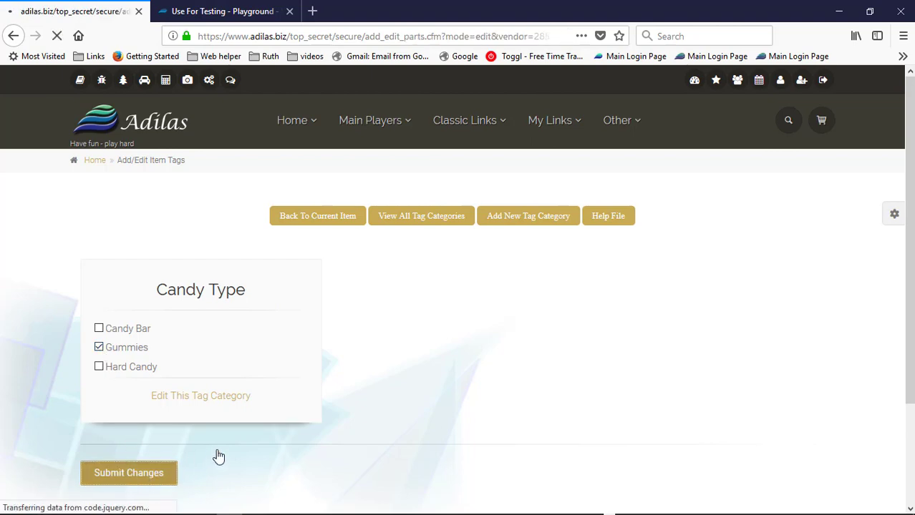
Review the Candy Type tag on the Hot Tamales edit page and in its full item details.
scroll(403, 383, down, 3)
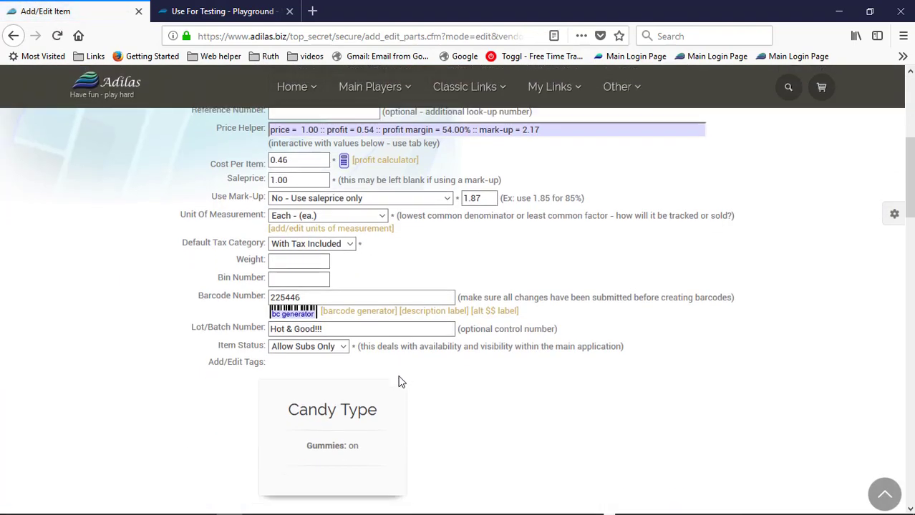
scroll(400, 287, down, 3)
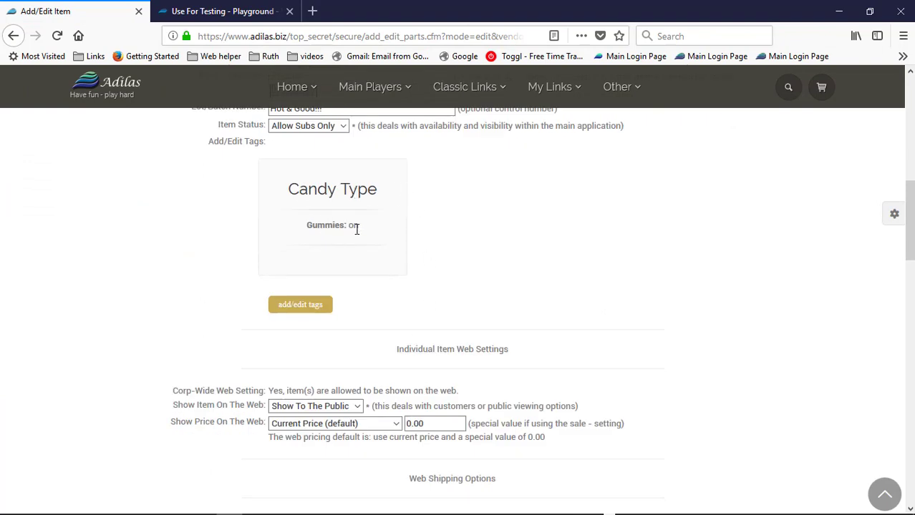
scroll(473, 308, up, 7)
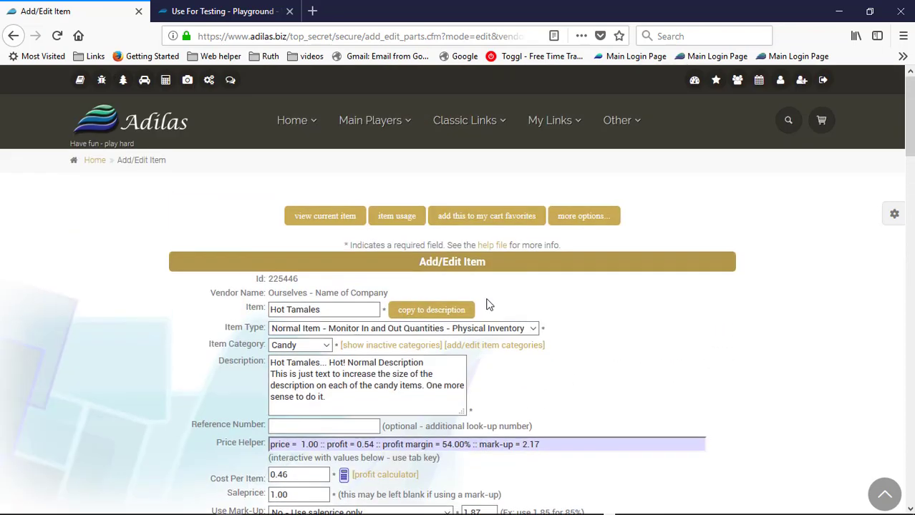
click(329, 219)
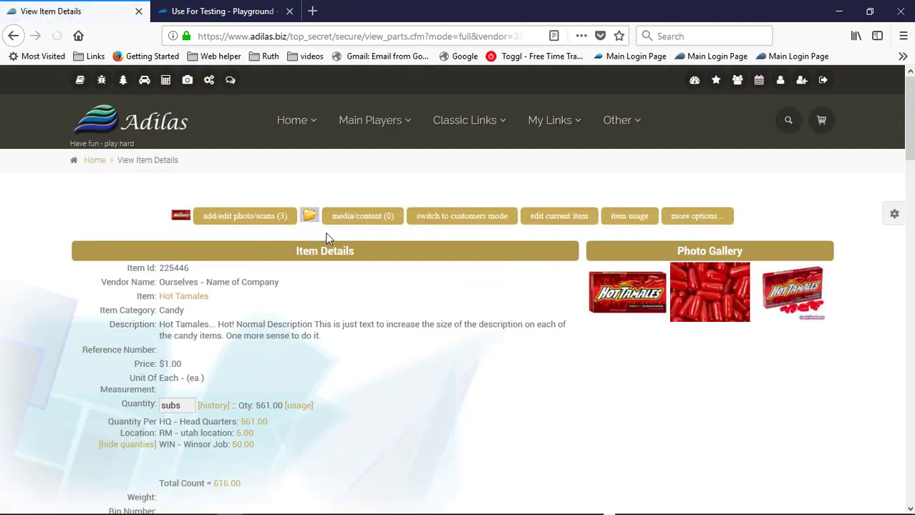
scroll(402, 323, down, 5)
scroll(406, 324, down, 1)
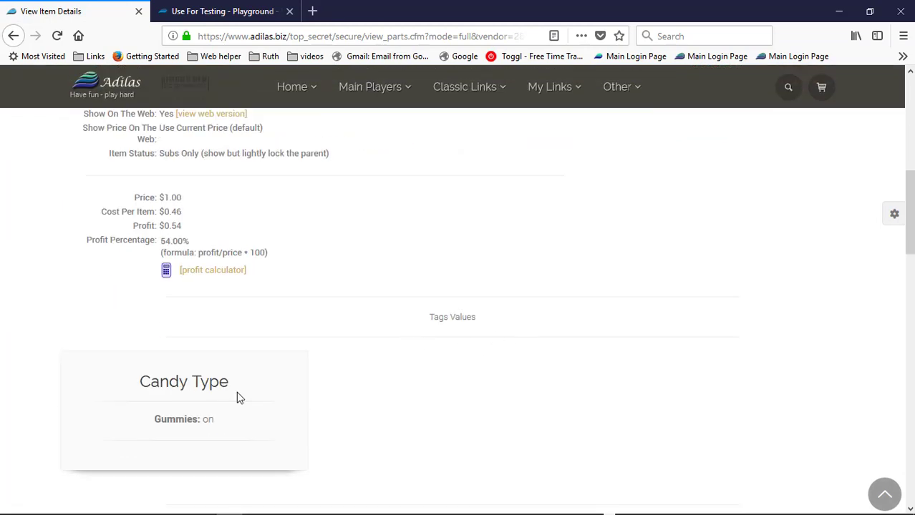
scroll(285, 406, up, 6)
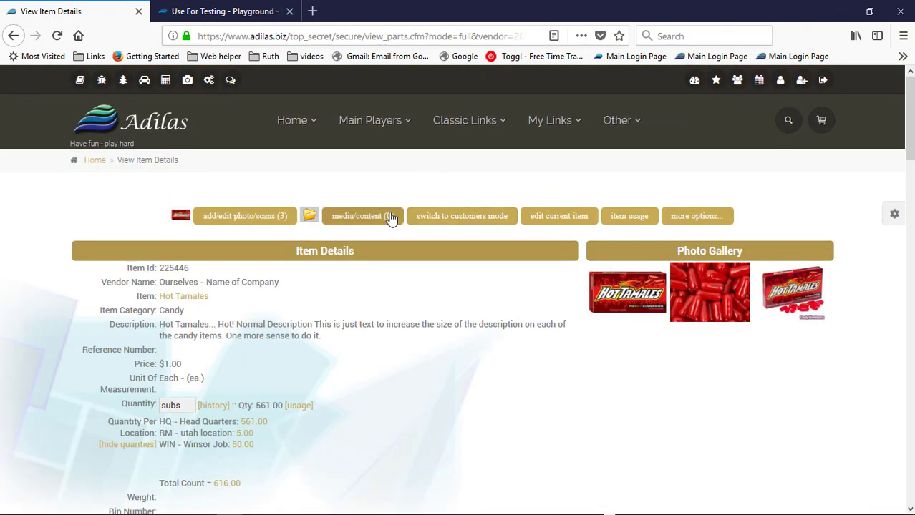
Switch the Hot Tamales item details to customers mode and examine the Tags Values section.
click(448, 218)
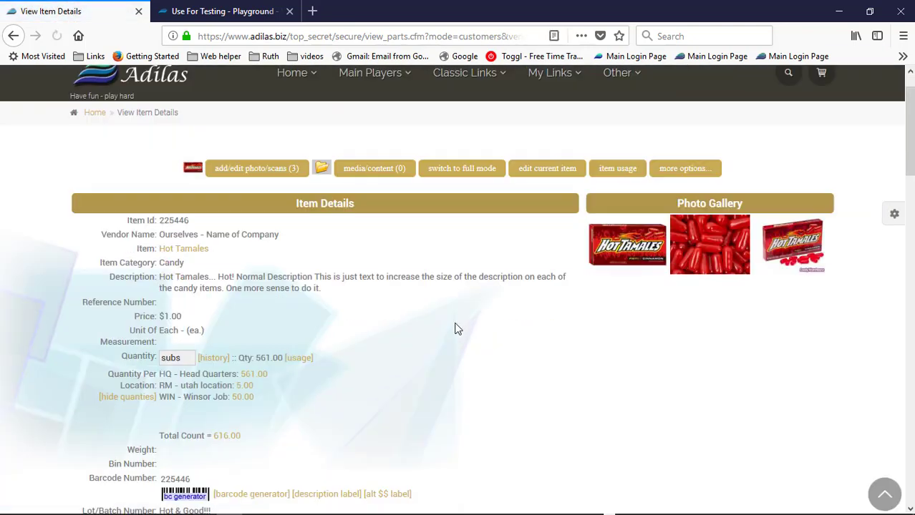
scroll(455, 324, down, 6)
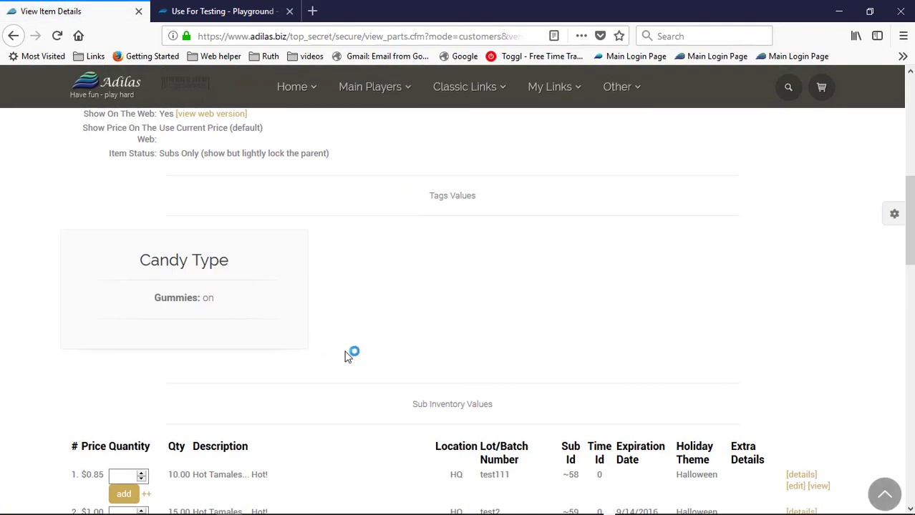
scroll(352, 345, up, 7)
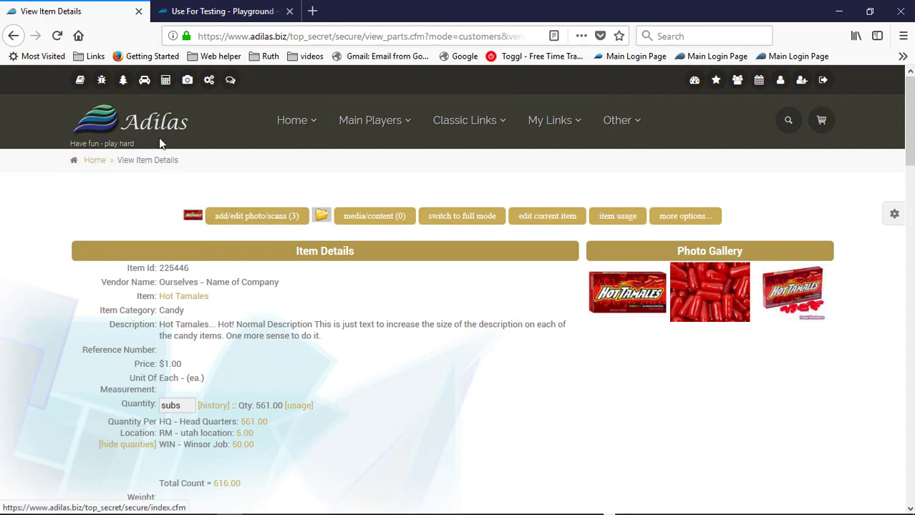
Return to the Hot Tamales edit page and open its item tags for editing.
mouse_move(295, 132)
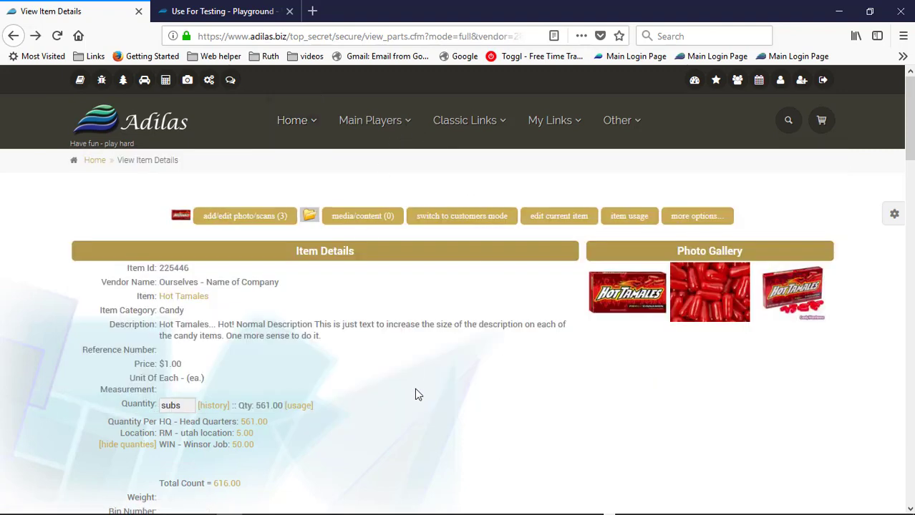
scroll(419, 371, down, 5)
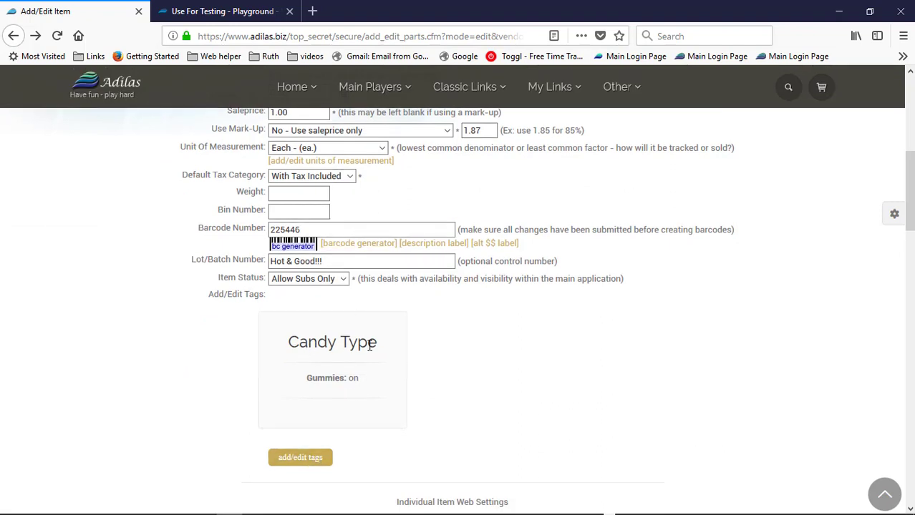
click(303, 459)
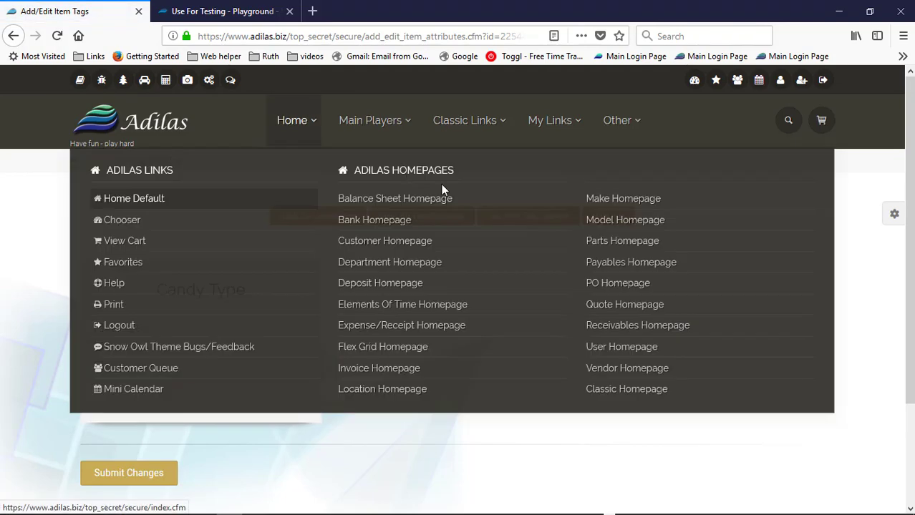
Open the Parts homepage and search its items for laptop.
click(614, 242)
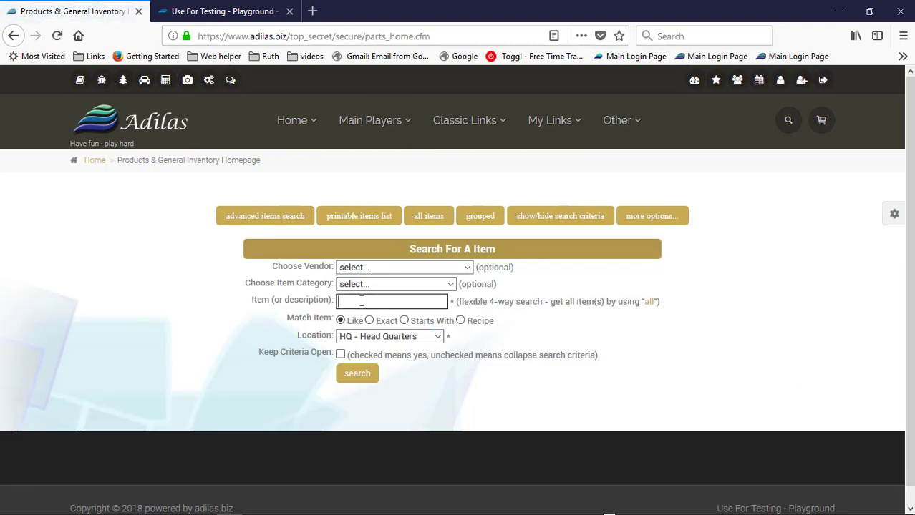
click(362, 302)
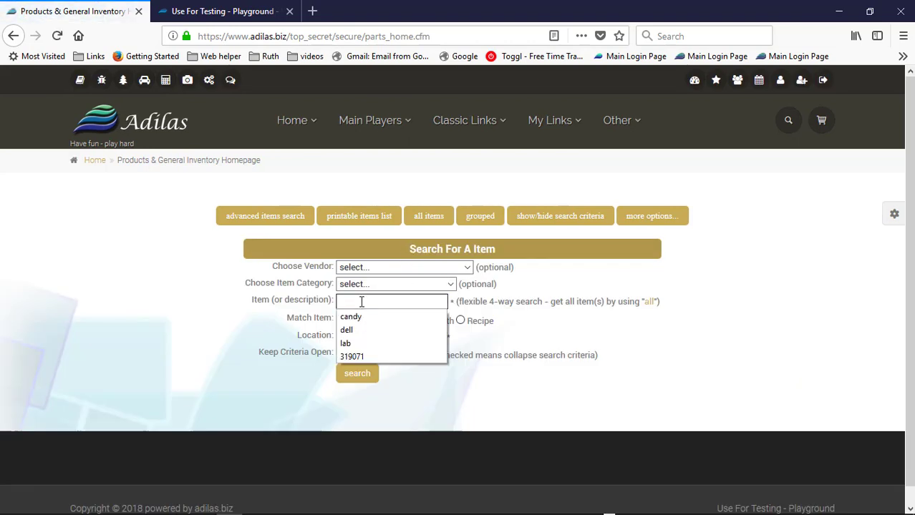
text(la)
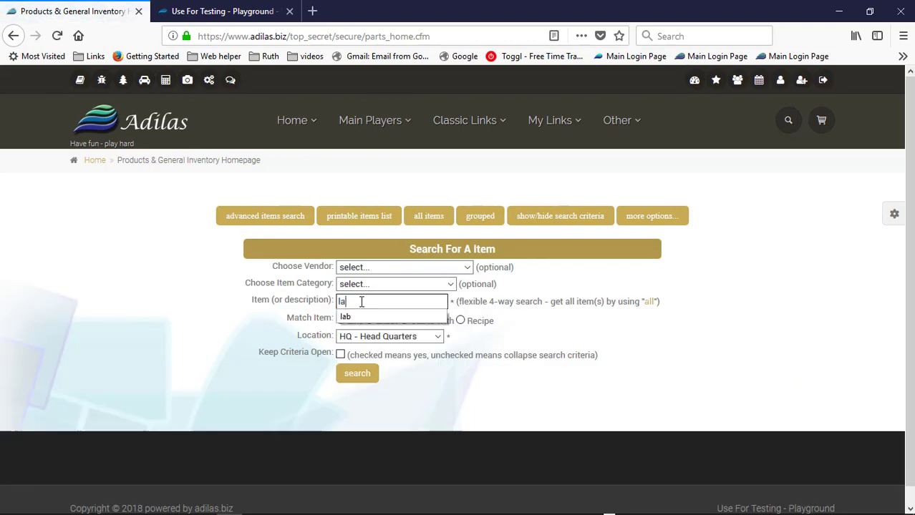
text(ptop)
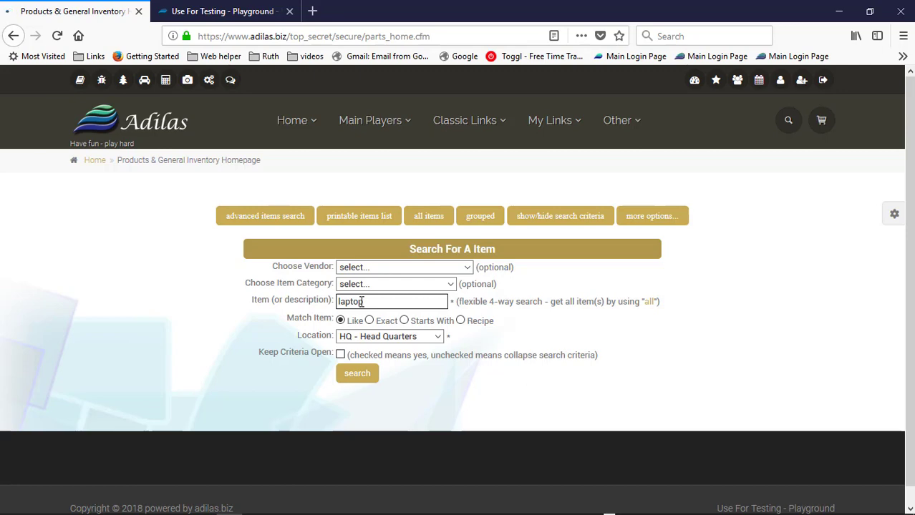
key(Return)
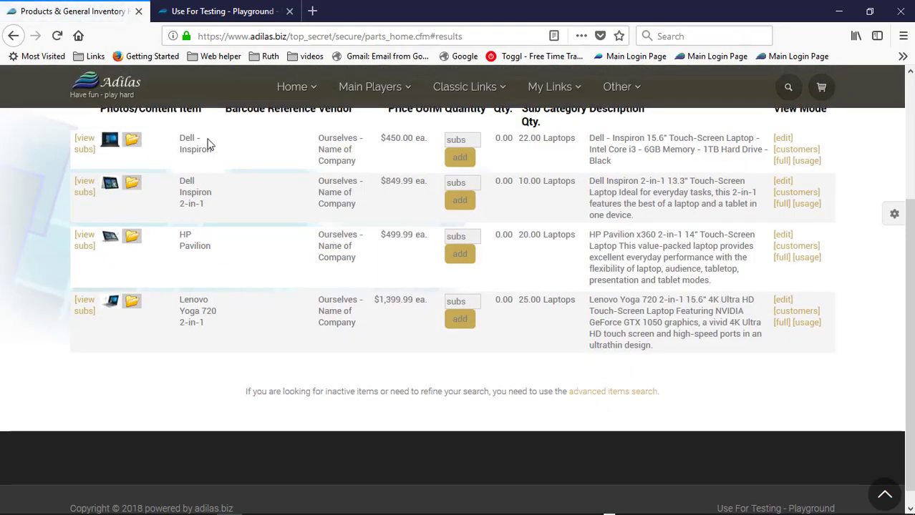
Open the HP Pavilion item for editing and go to its Brand, Price and Screen size tags.
click(782, 237)
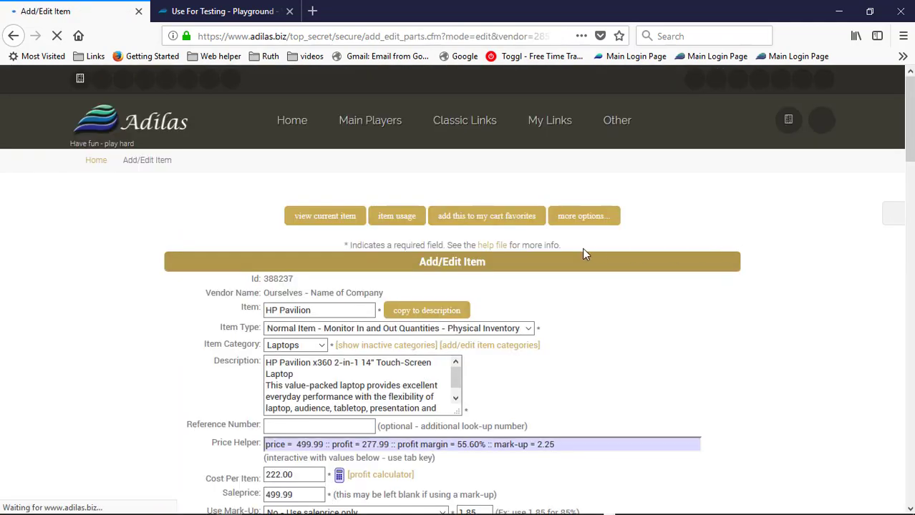
scroll(171, 312, down, 3)
scroll(172, 312, down, 5)
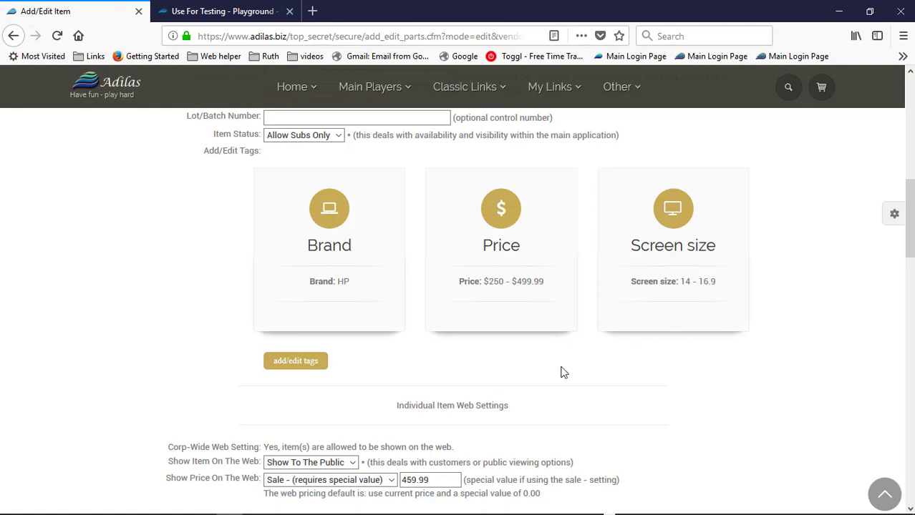
click(305, 369)
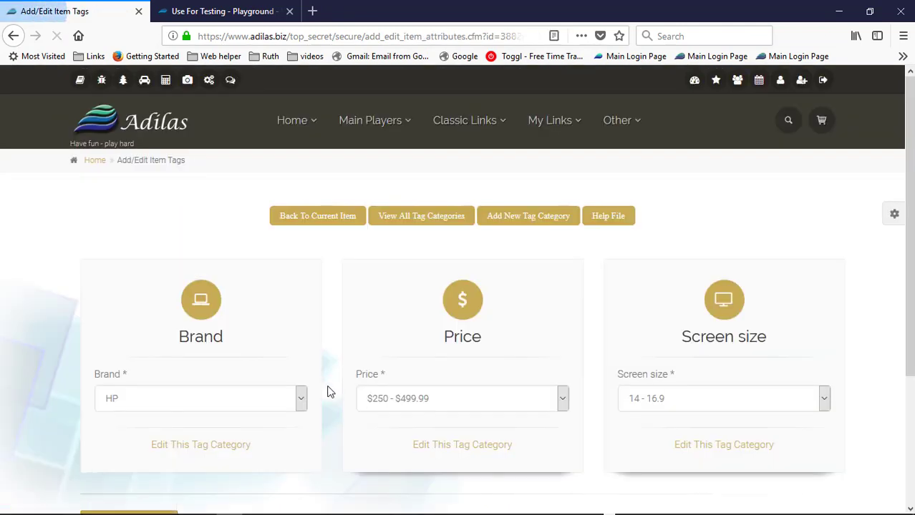
scroll(323, 301, down, 3)
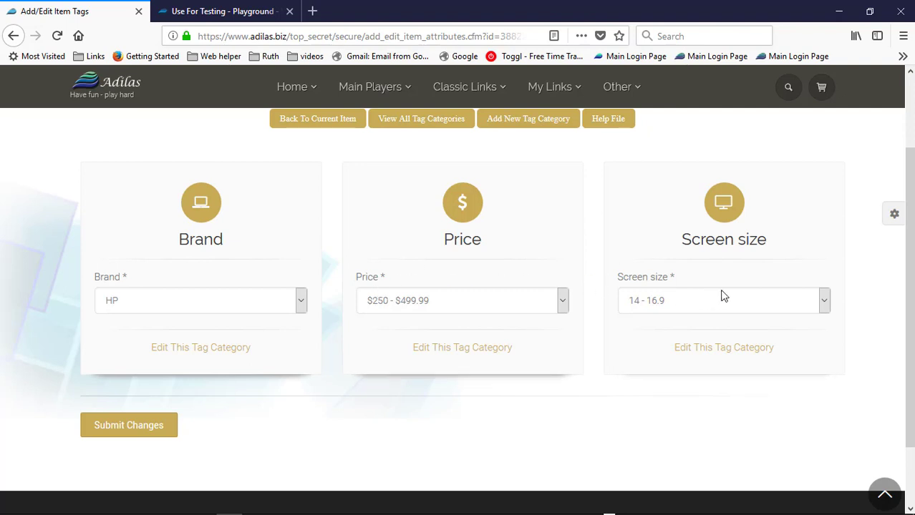
Try to submit the HP Pavilion tags with no Brand selected.
click(259, 310)
click(147, 324)
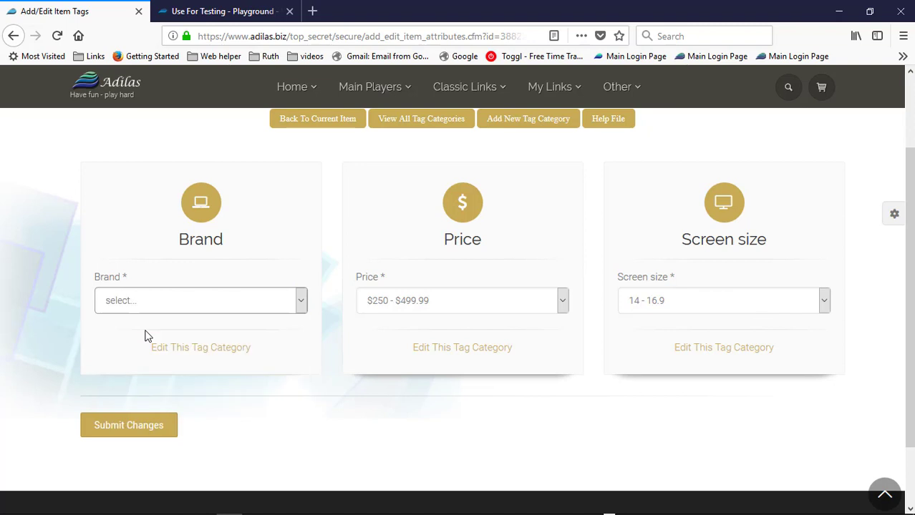
click(159, 428)
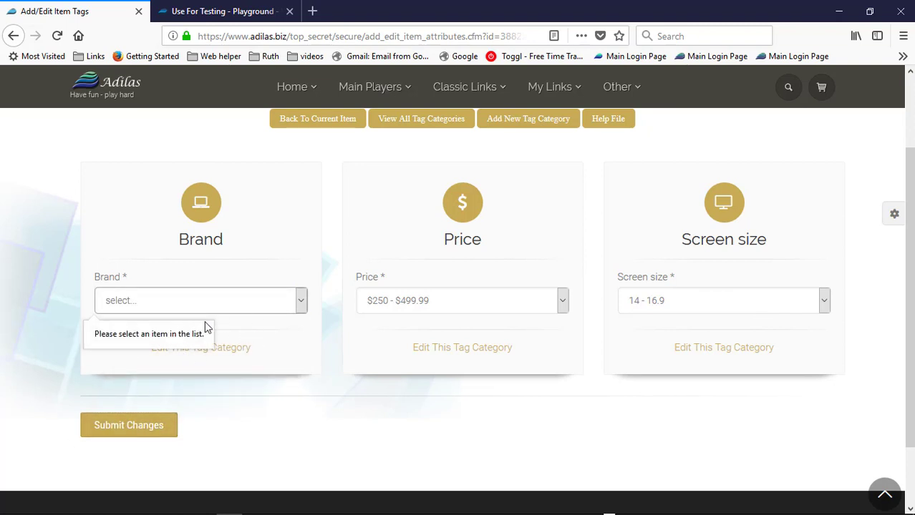
click(291, 406)
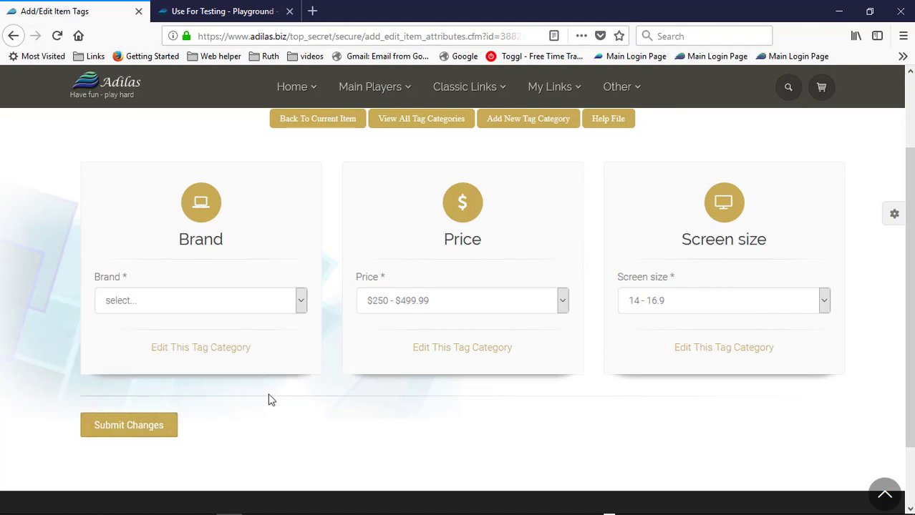
Discard the unsaved Brand change by returning to the HP Pavilion item and reopening its tags.
click(280, 301)
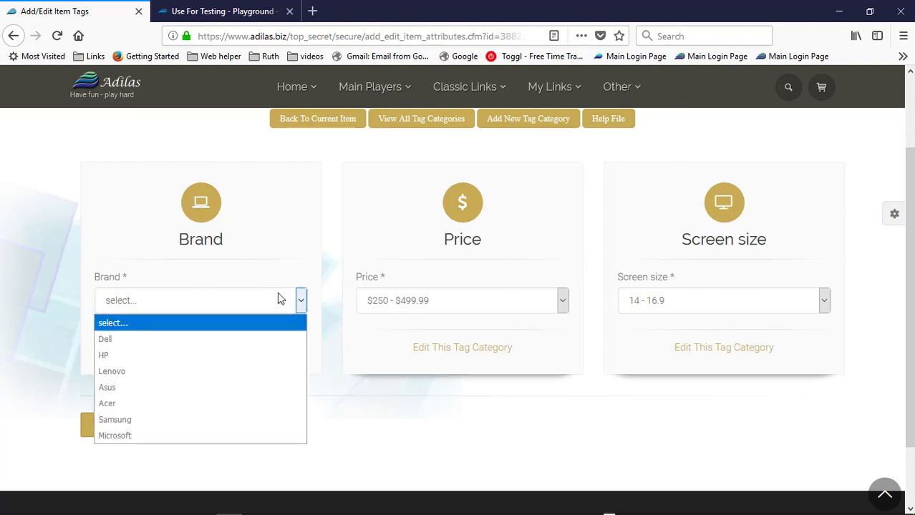
click(366, 403)
right_click(323, 283)
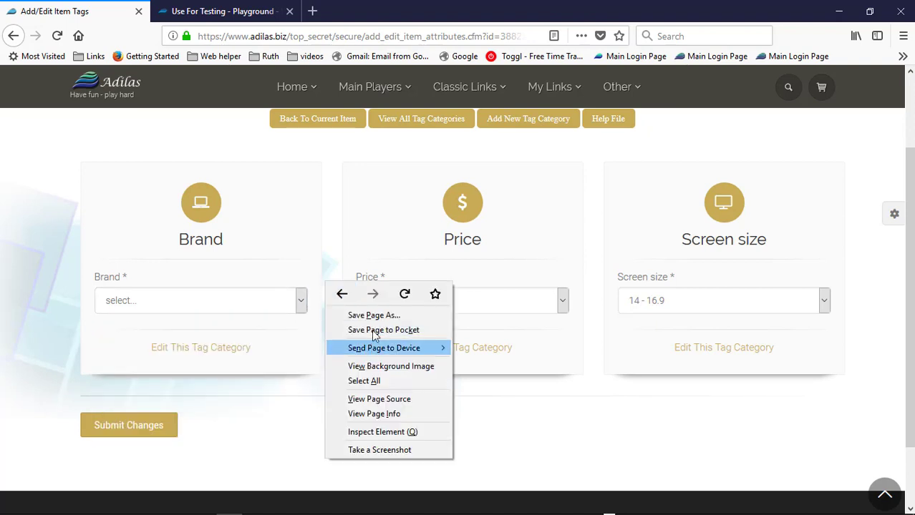
click(404, 292)
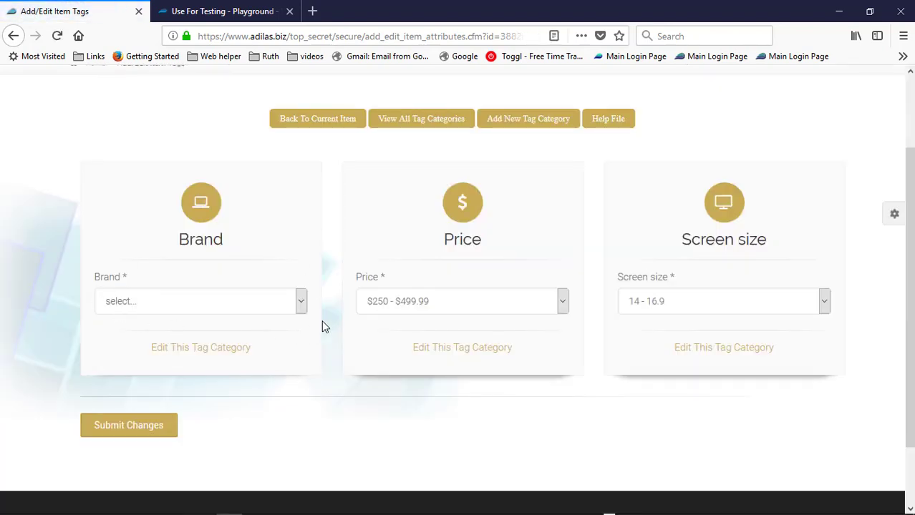
click(330, 123)
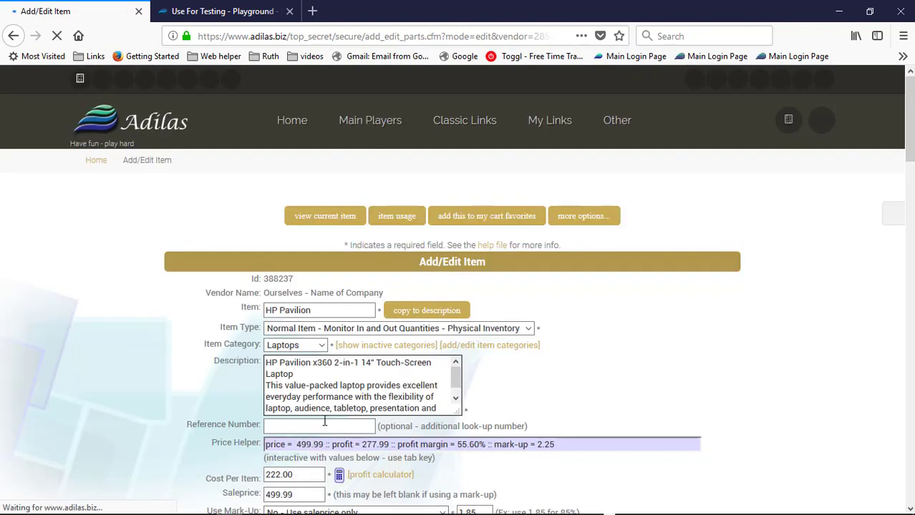
scroll(326, 418, down, 9)
click(313, 288)
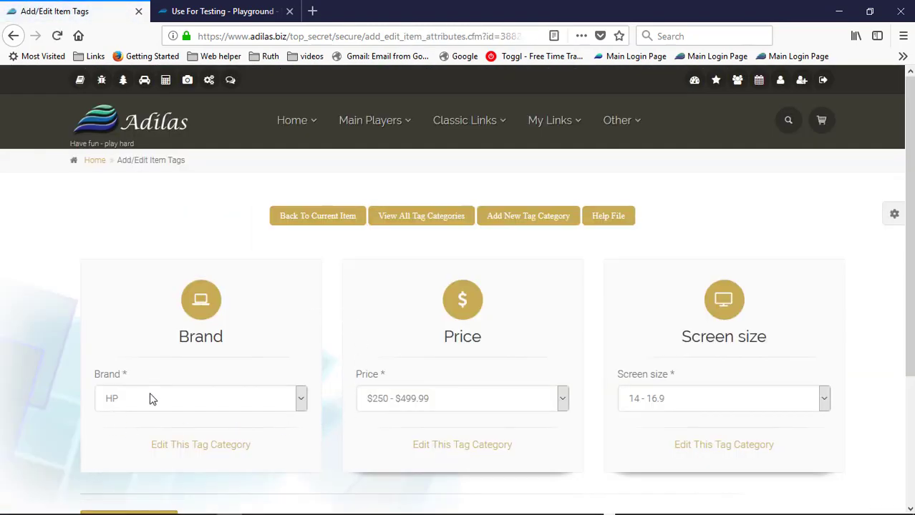
Check the Screen size options, keep 14 - 16.9, and submit the HP Pavilion tags.
scroll(107, 308, down, 2)
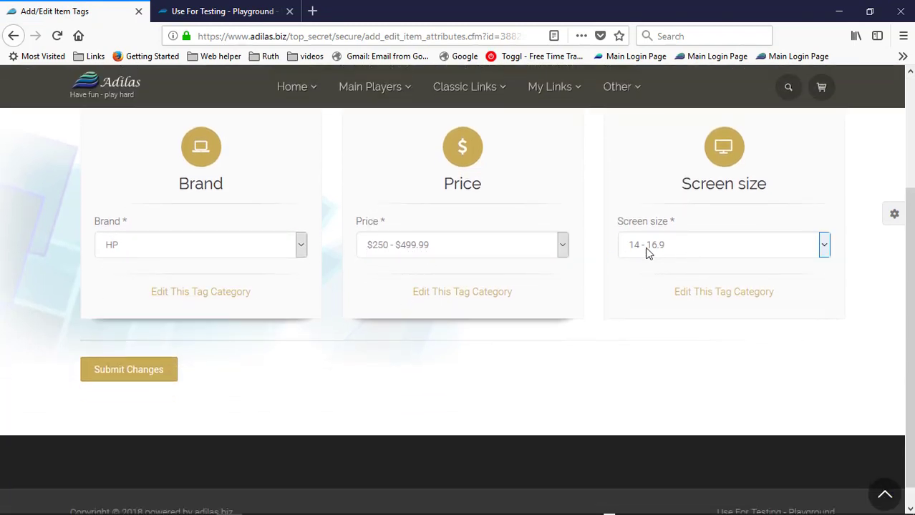
click(676, 258)
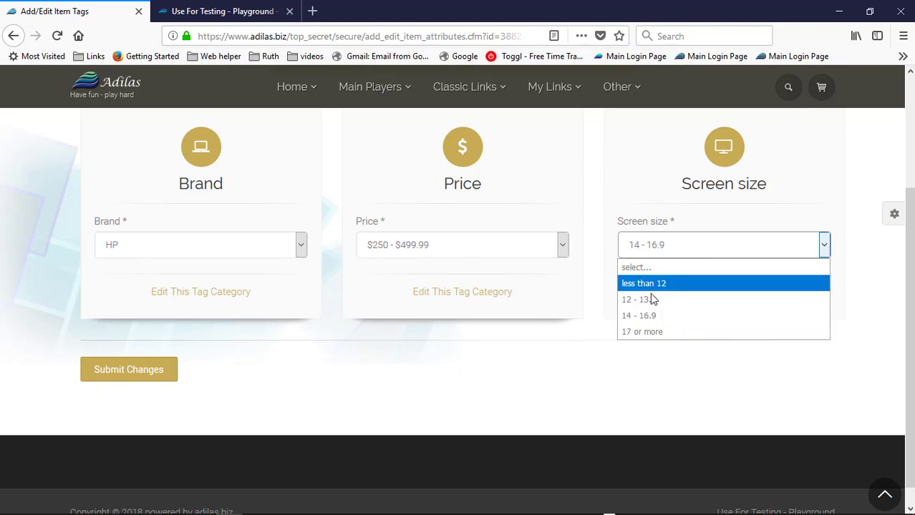
click(503, 376)
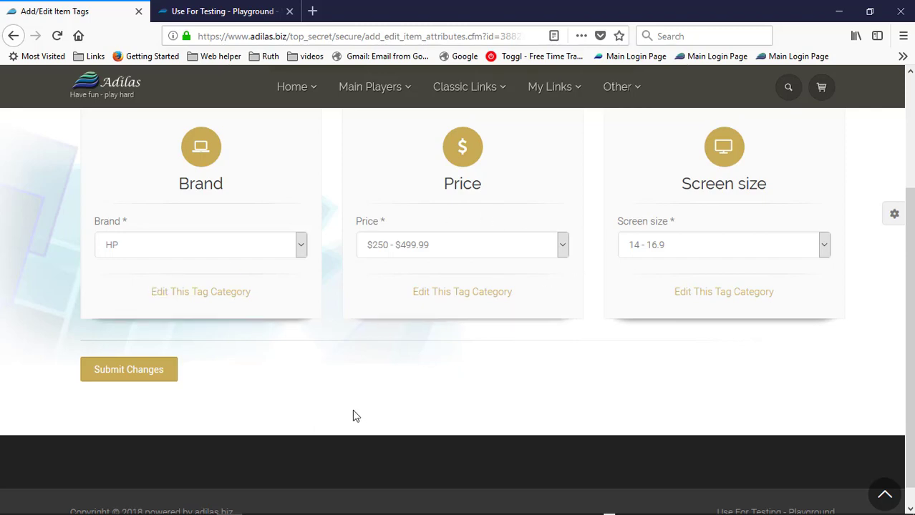
click(129, 370)
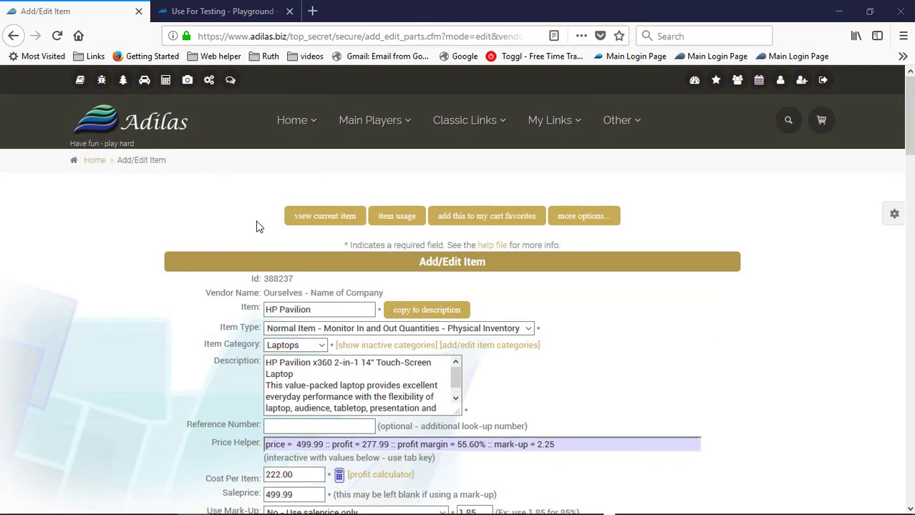